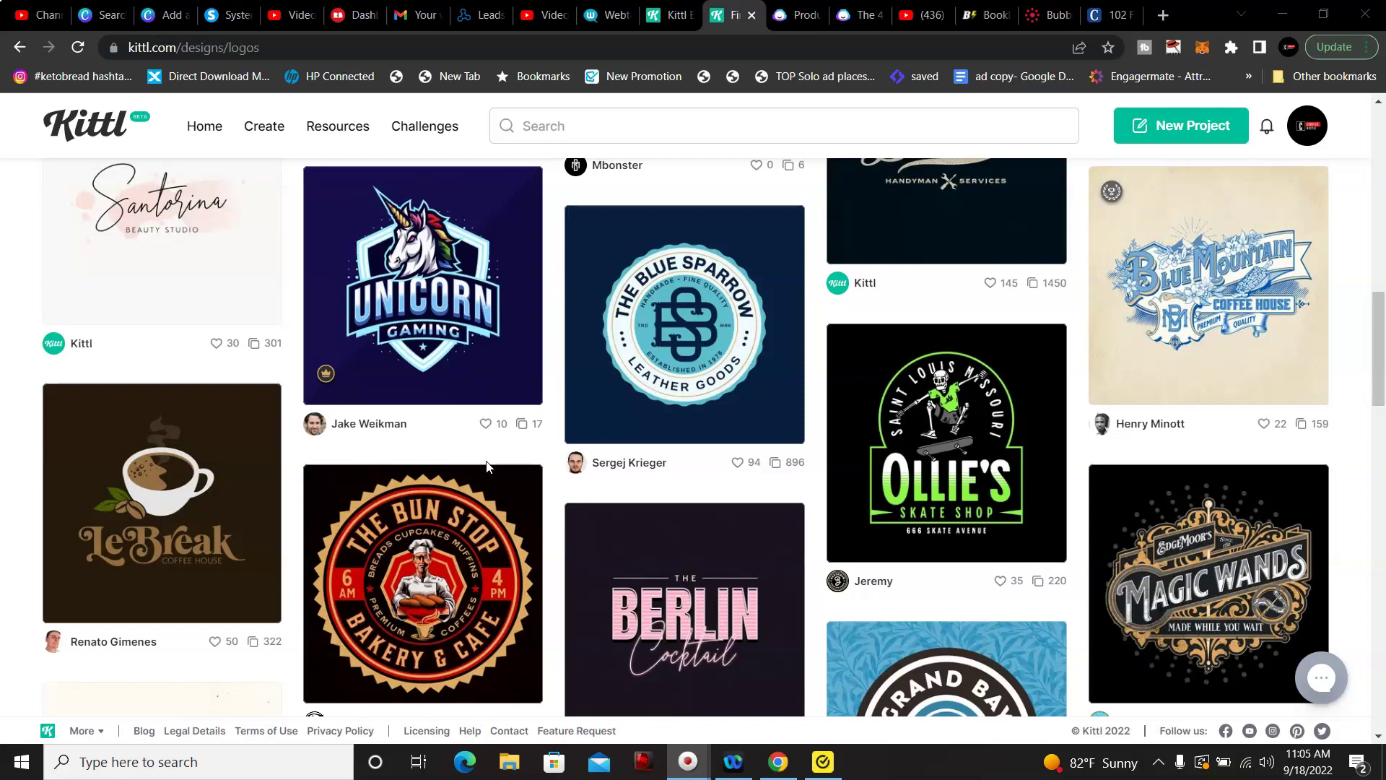
# Step: Open the Ollie's skate shop badge logo from the logo gallery and use it as the design
pyautogui.click(497, 452)
pyautogui.click(525, 434)
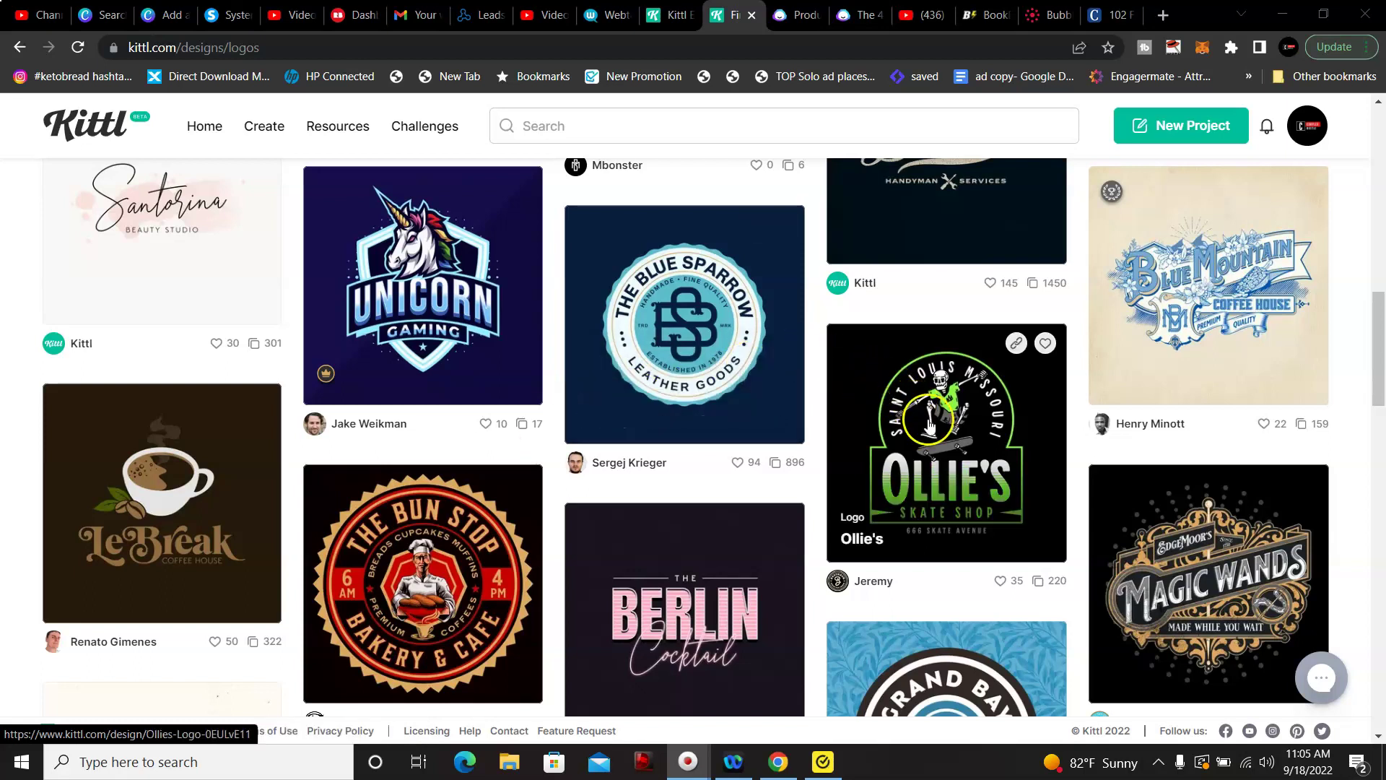
pyautogui.moveTo(1379, 302)
pyautogui.mouseDown()
pyautogui.moveTo(1380, 206)
pyautogui.moveTo(1380, 314)
pyautogui.mouseUp()
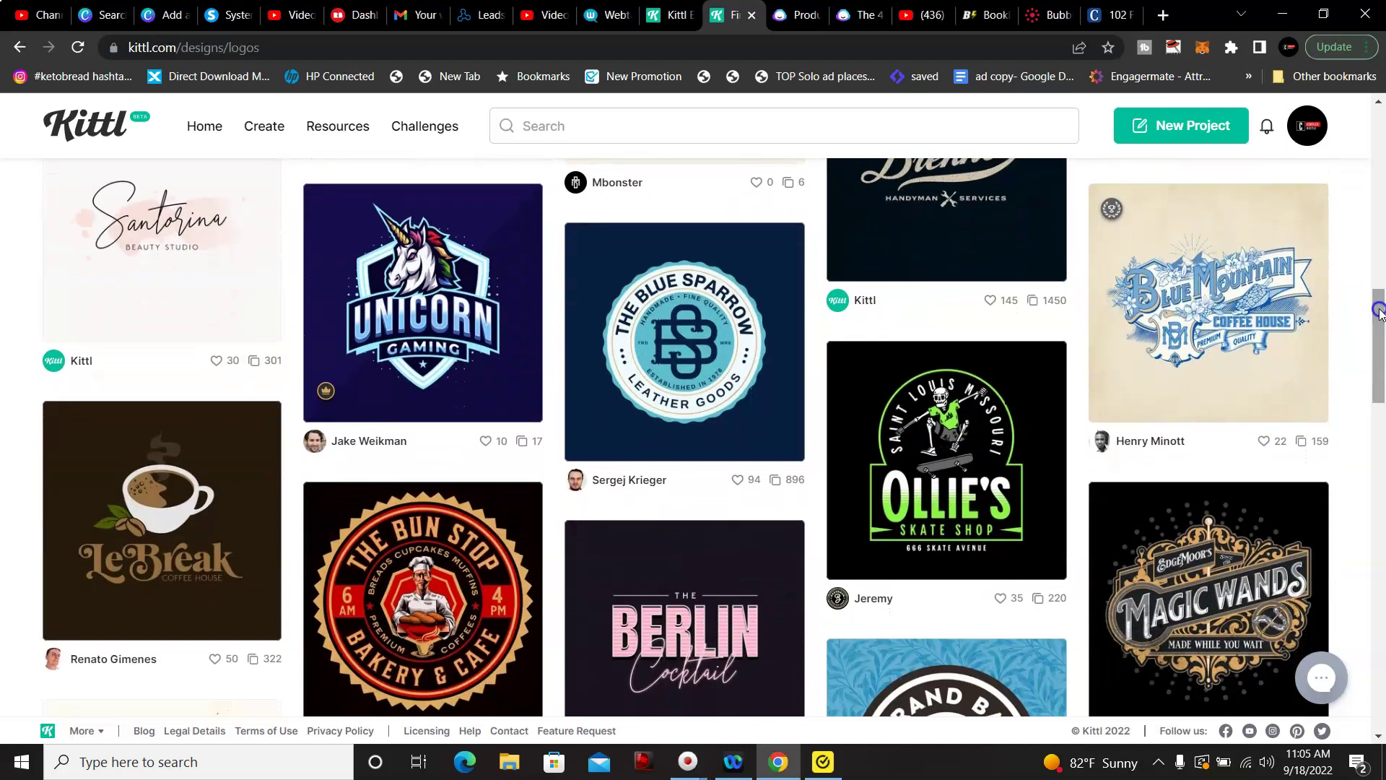
pyautogui.click(992, 453)
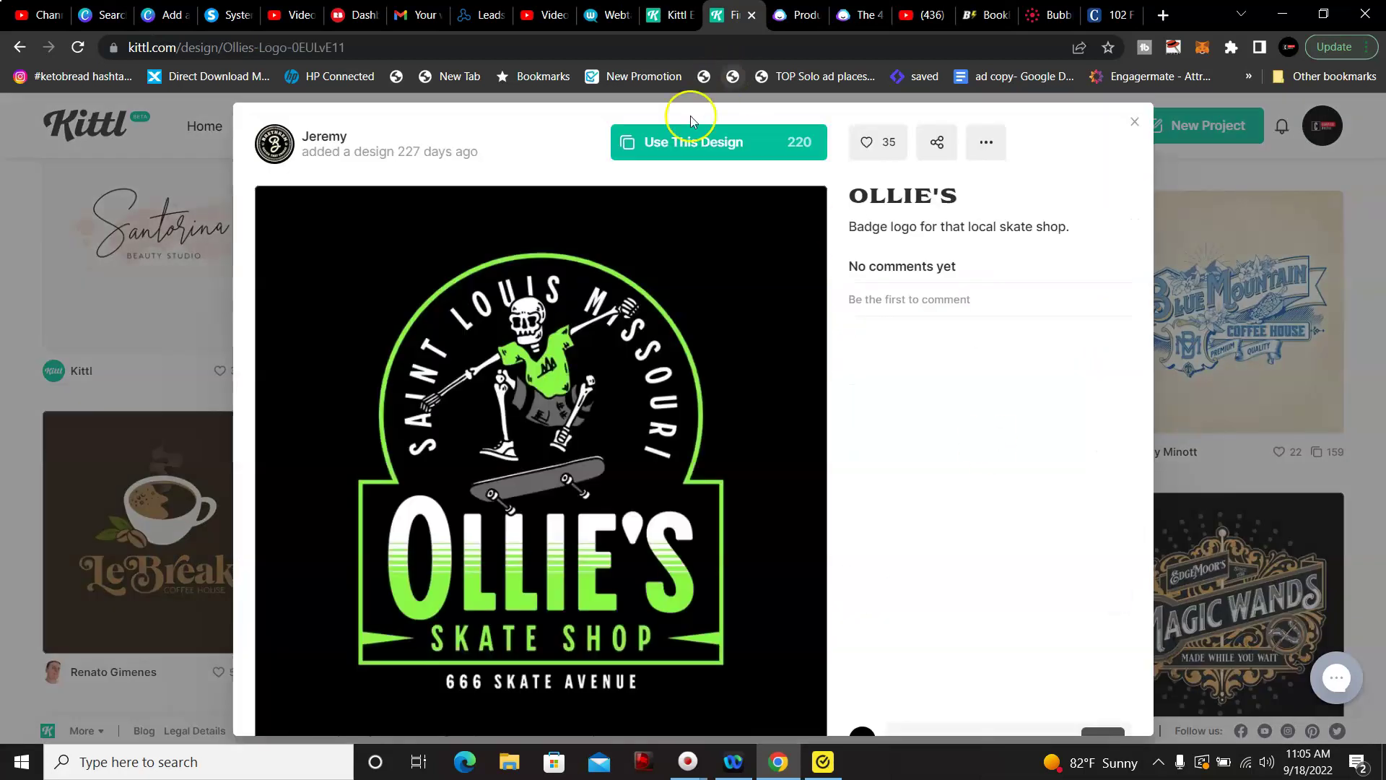
pyautogui.click(672, 144)
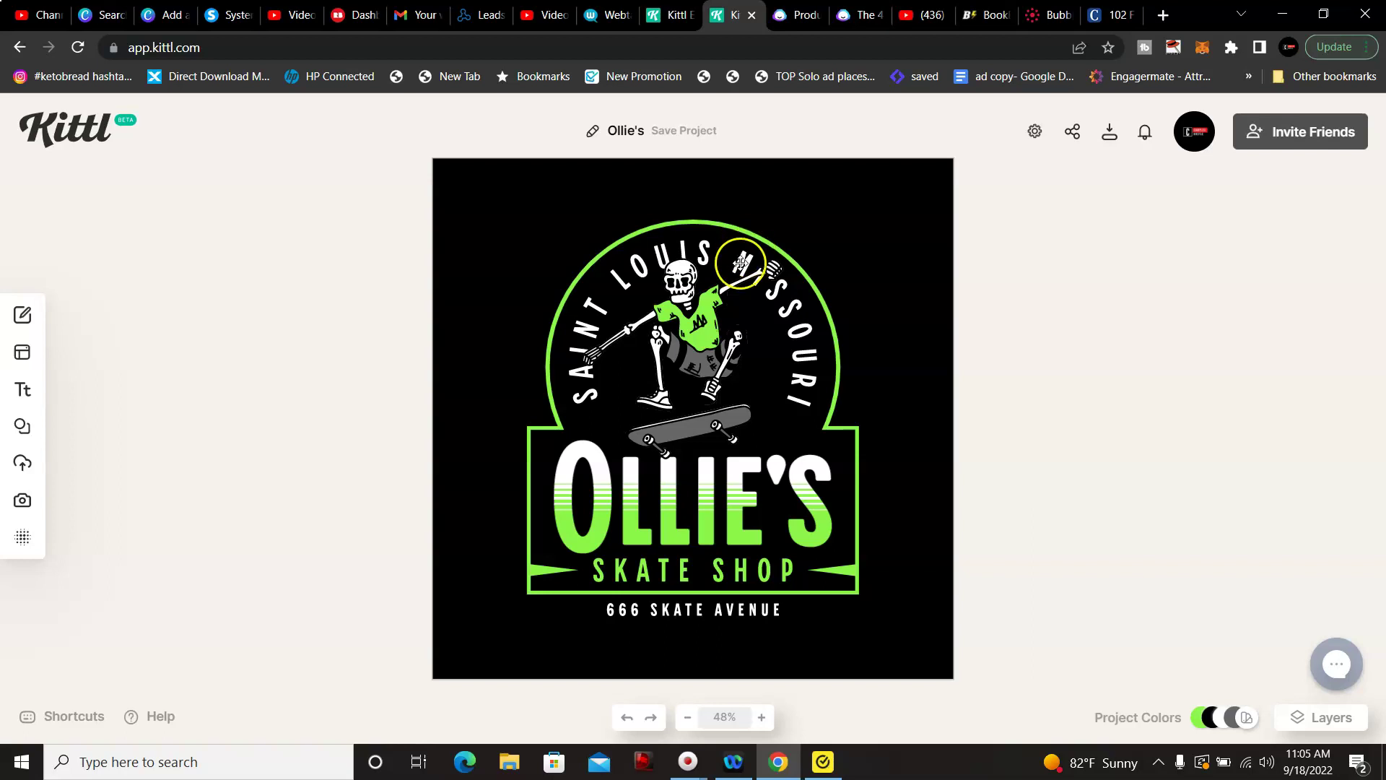
# Step: Delete the skateboarding skeleton illustration from the Ollie's badge design
pyautogui.click(705, 305)
pyautogui.rightClick(706, 305)
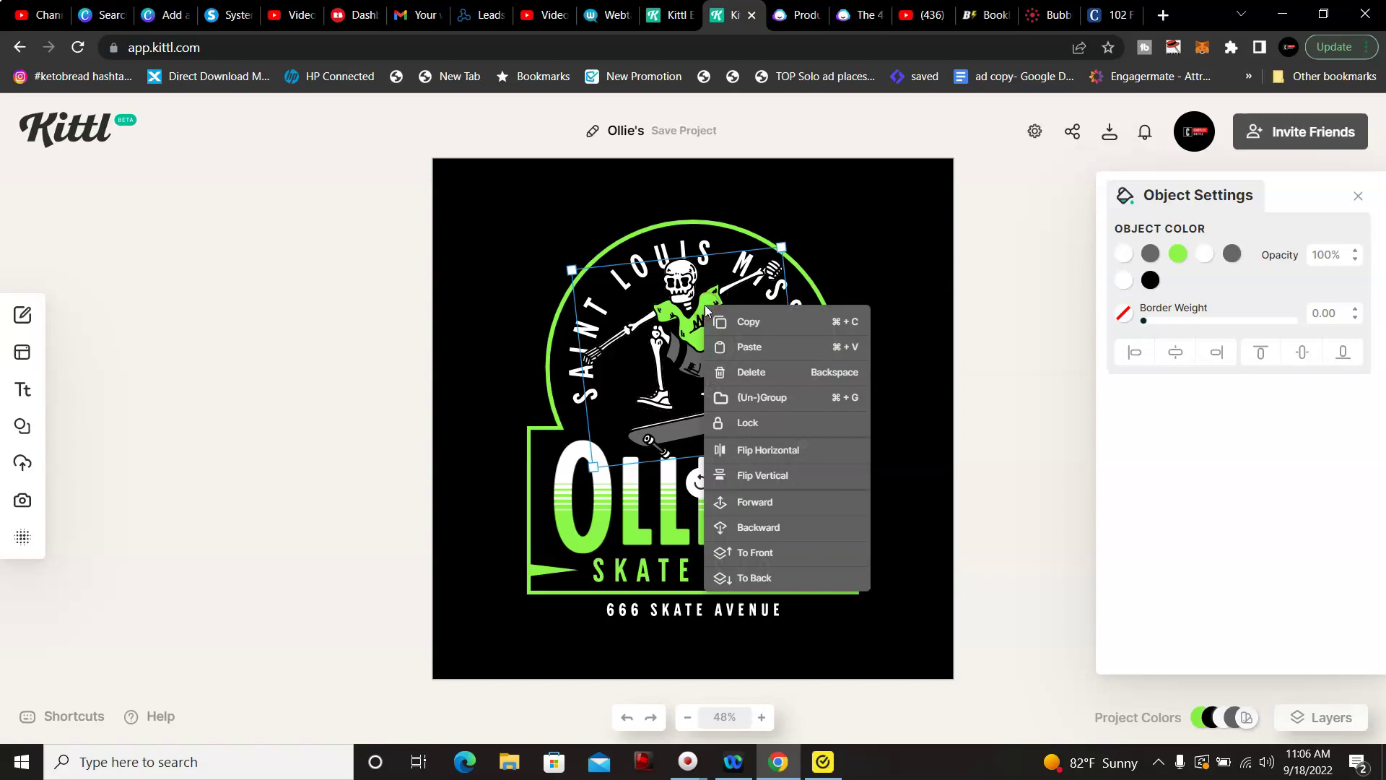
pyautogui.click(765, 373)
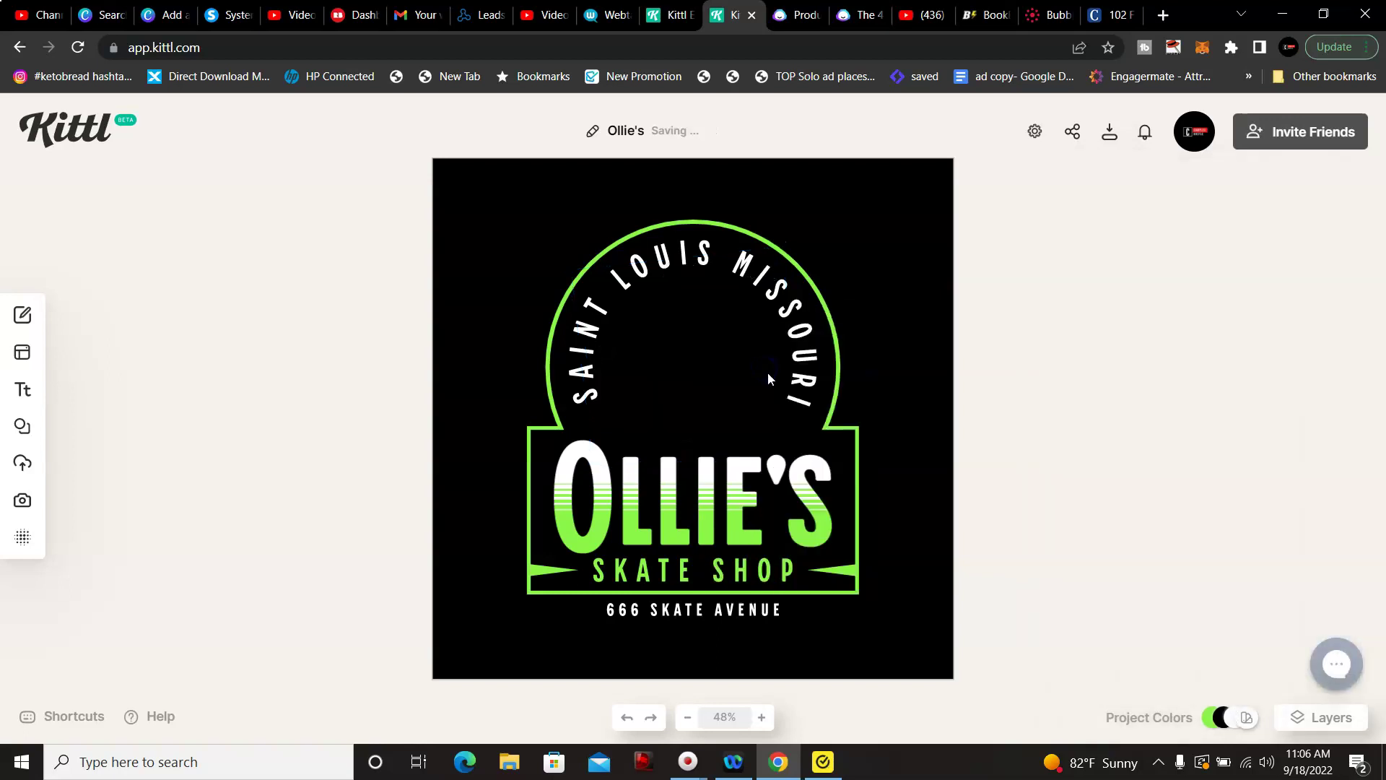
# Step: Replace the arched SAINT LOUIS MISSOURI text with MAT'S PIZZA and enlarge it slightly to font size 75
pyautogui.click(678, 289)
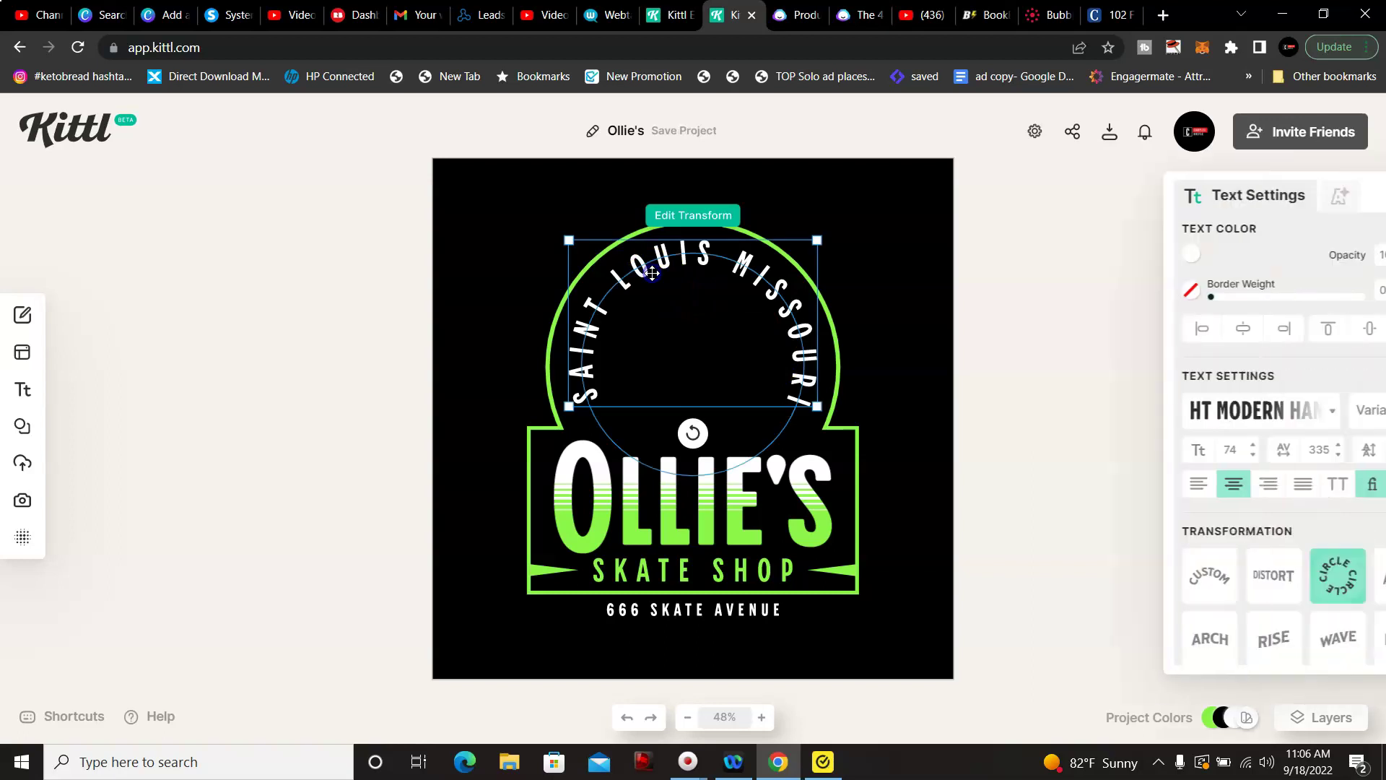
pyautogui.doubleClick(808, 389)
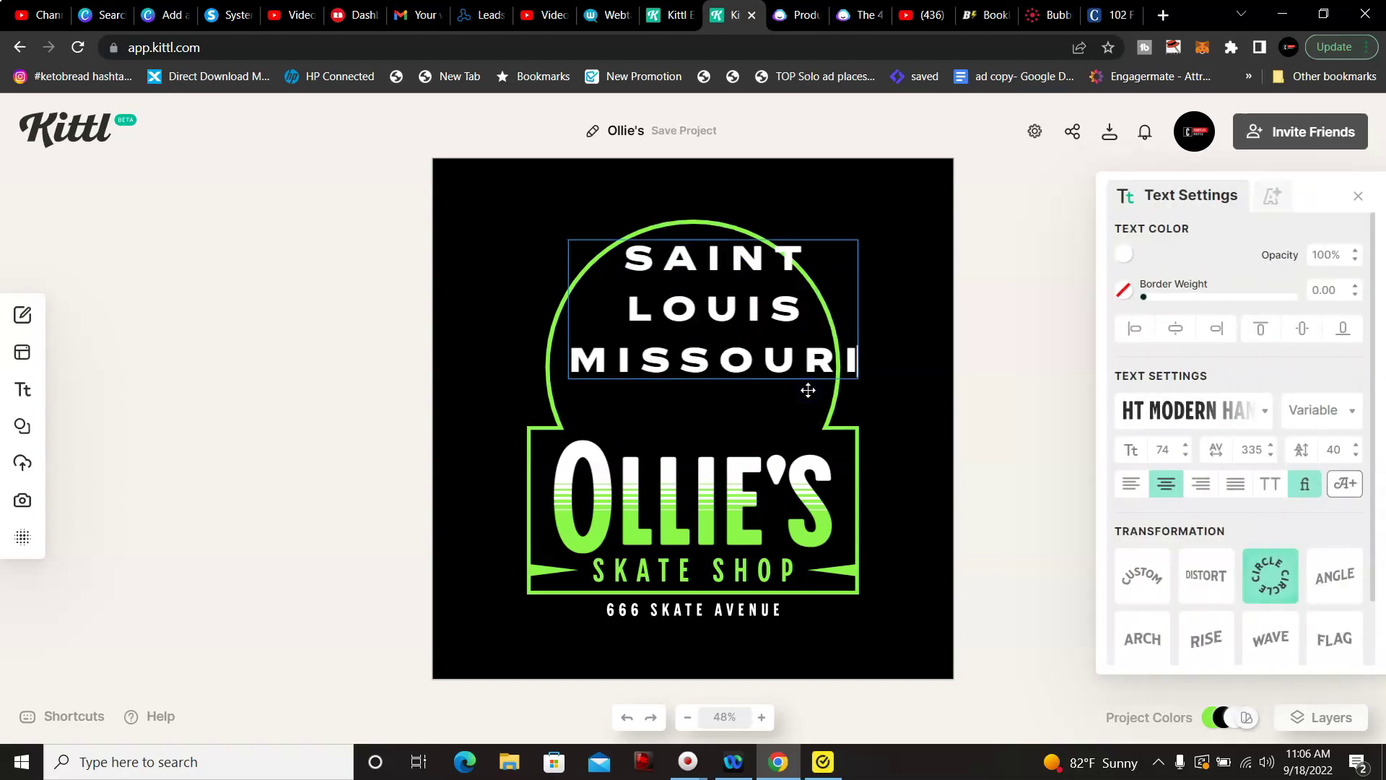
pyautogui.click(854, 354)
pyautogui.press('BackSpace')
pyautogui.press('BackSpace')
pyautogui.press('BackSpace')
pyautogui.press('BackSpace')
pyautogui.press('BackSpace')
pyautogui.press('BackSpace')
pyautogui.press('BackSpace')
pyautogui.press('BackSpace')
pyautogui.press('BackSpace')
pyautogui.press('BackSpace')
pyautogui.press('BackSpace')
pyautogui.press('BackSpace')
pyautogui.press('BackSpace')
pyautogui.press('BackSpace')
pyautogui.press('BackSpace')
pyautogui.press('BackSpace')
pyautogui.press('BackSpace')
pyautogui.press('BackSpace')
pyautogui.press('BackSpace')
pyautogui.press('BackSpace')
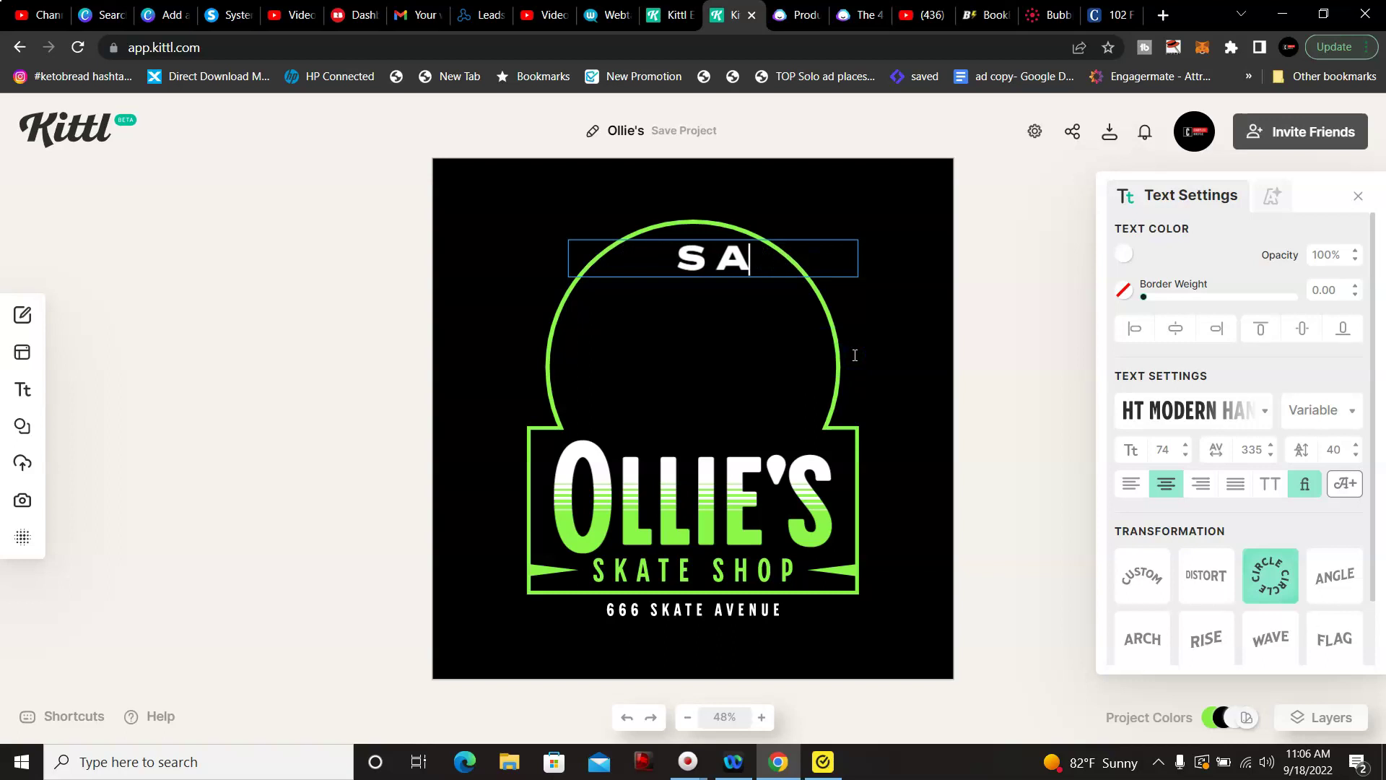
pyautogui.write('MATS')
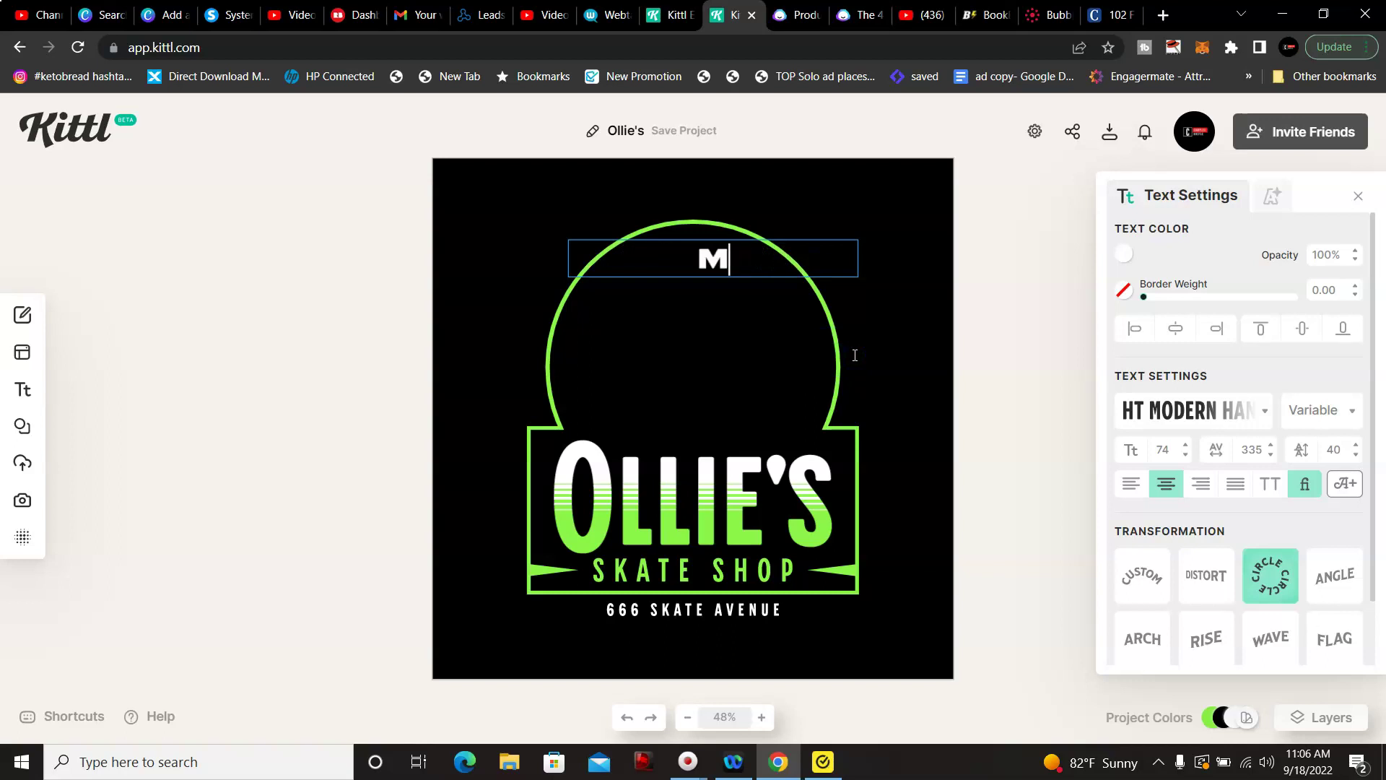
pyautogui.press('BackSpace')
pyautogui.write("'SPIZZA")
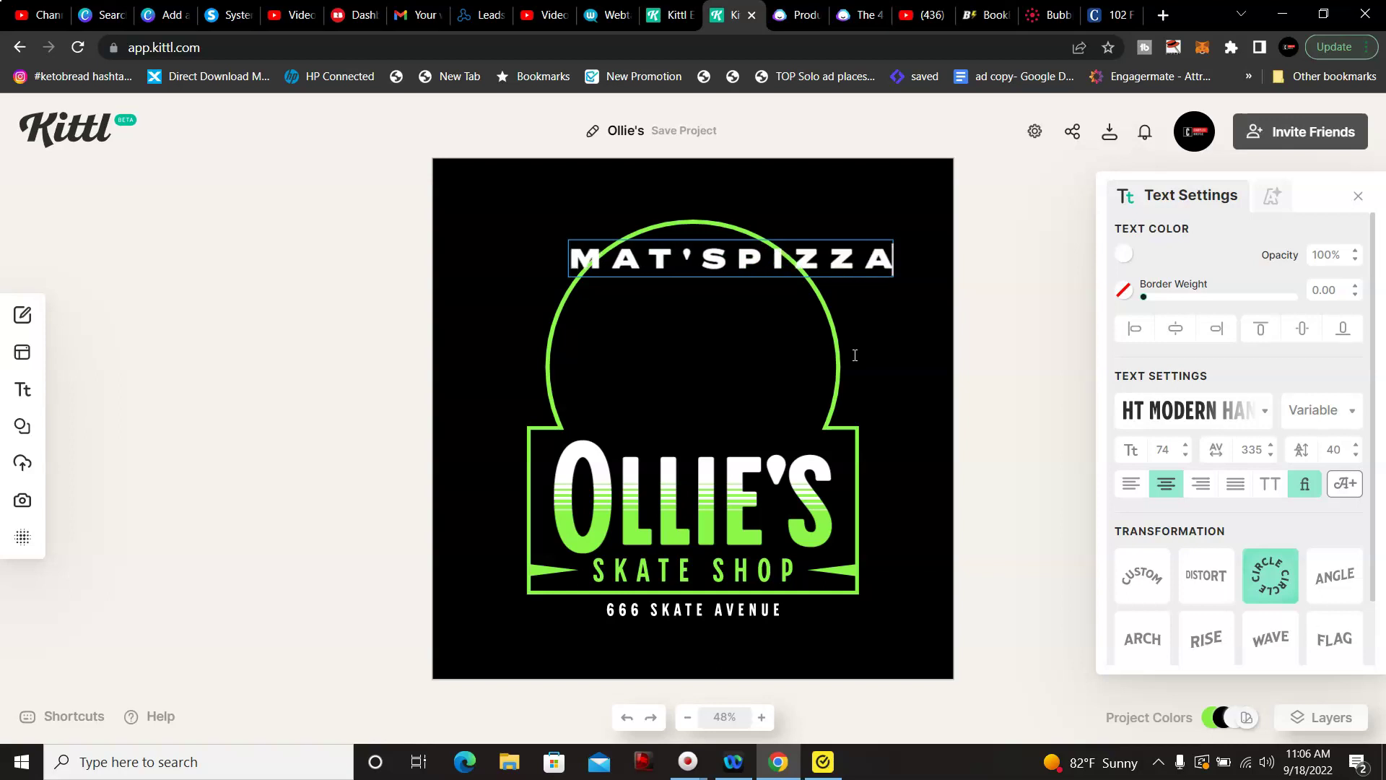
pyautogui.press('BackSpace')
pyautogui.press('BackSpace')
pyautogui.press('BackSpace')
pyautogui.press('BackSpace')
pyautogui.press('BackSpace')
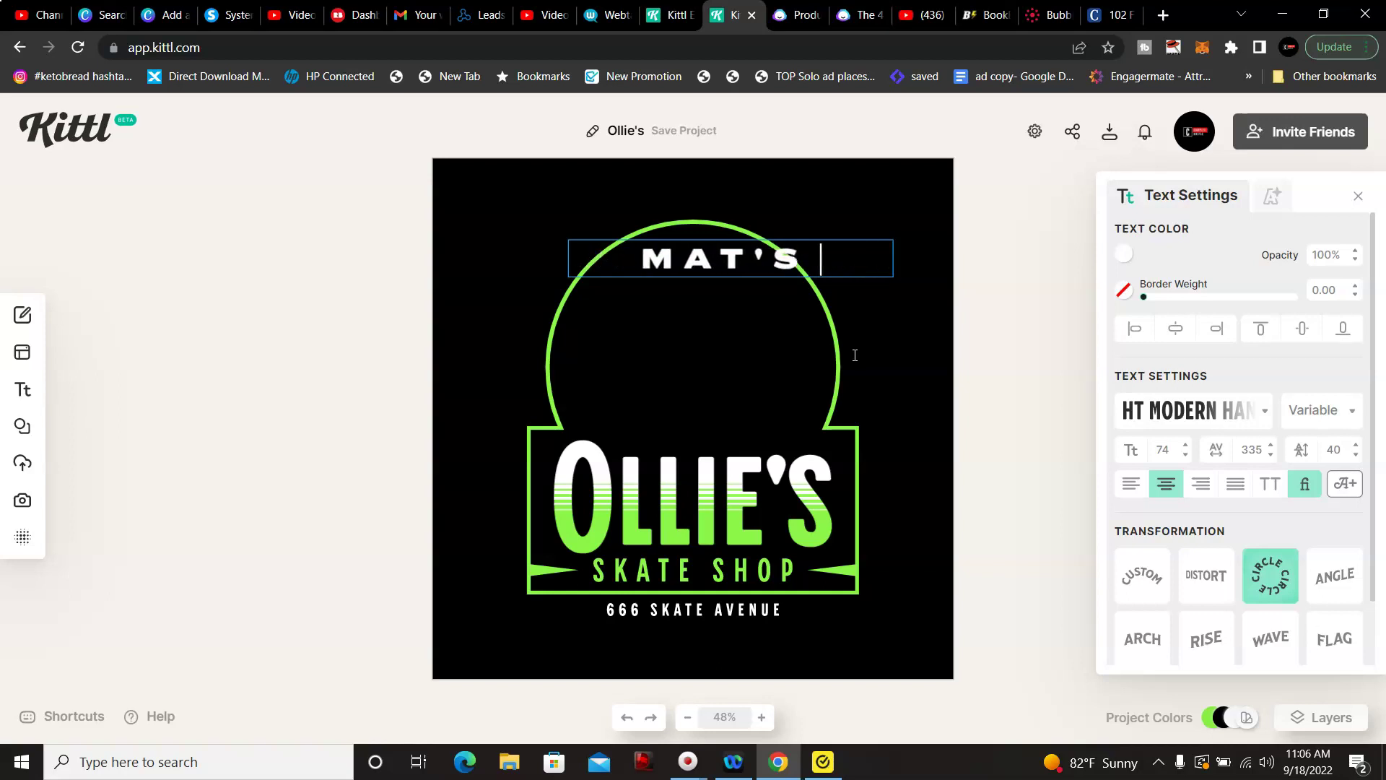
pyautogui.write('PIZZA')
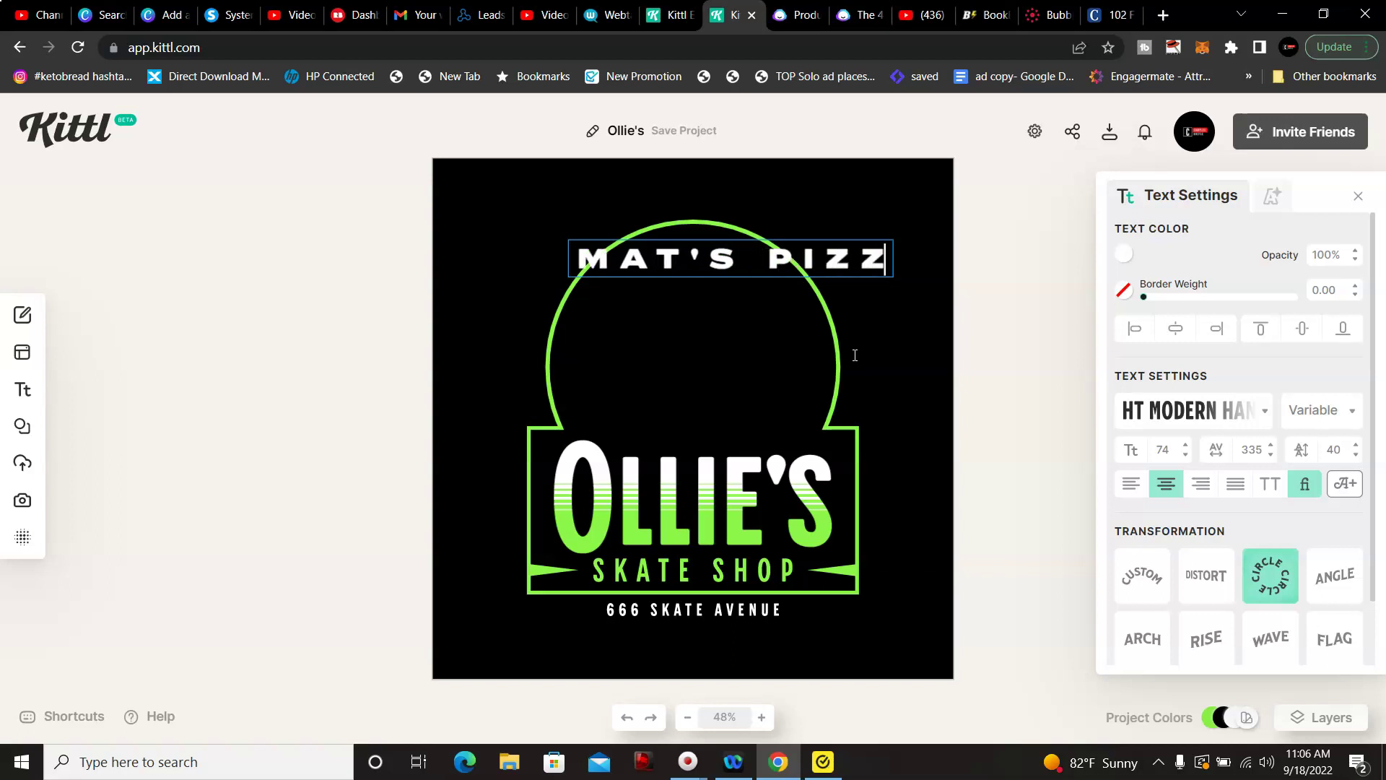
pyautogui.click(833, 243)
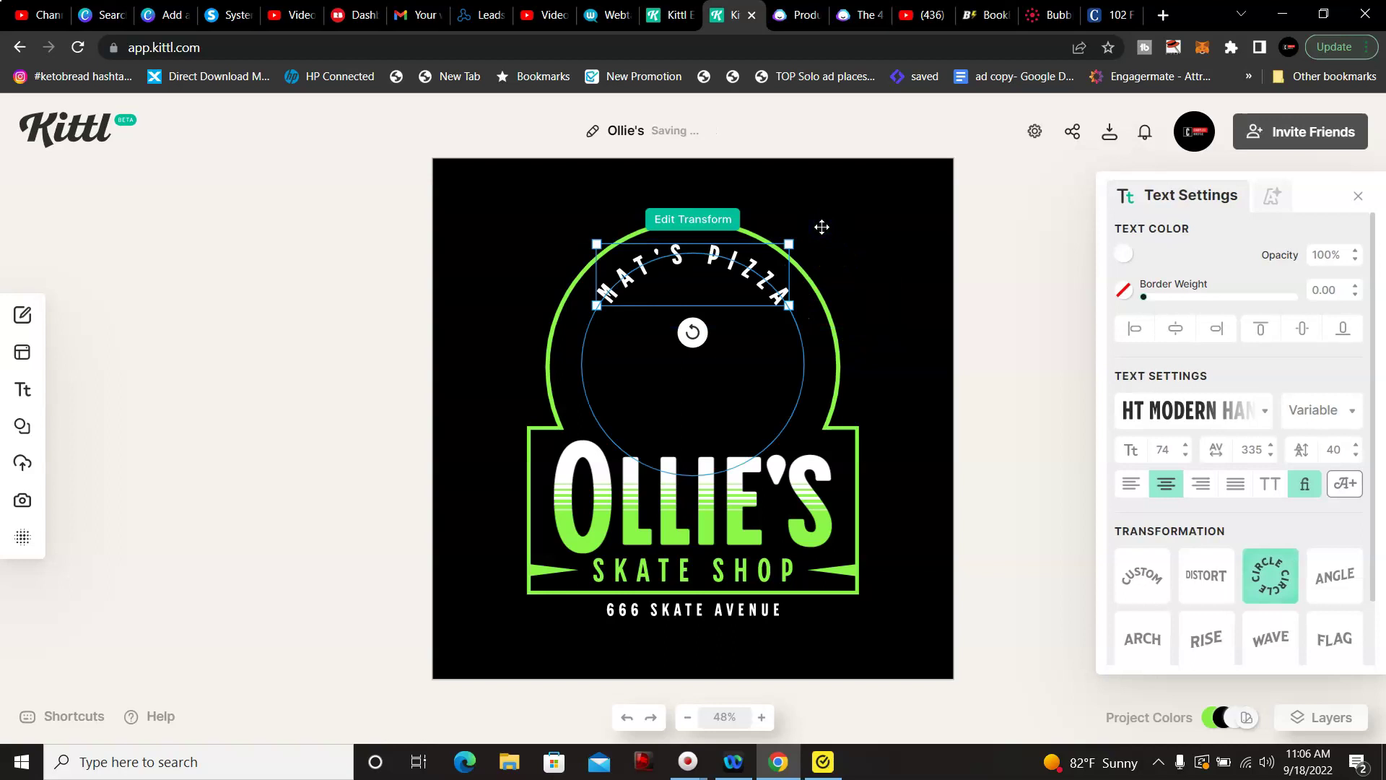
pyautogui.click(795, 247)
pyautogui.moveTo(794, 246)
pyautogui.mouseDown()
pyautogui.moveTo(797, 230)
pyautogui.moveTo(791, 243)
pyautogui.mouseUp()
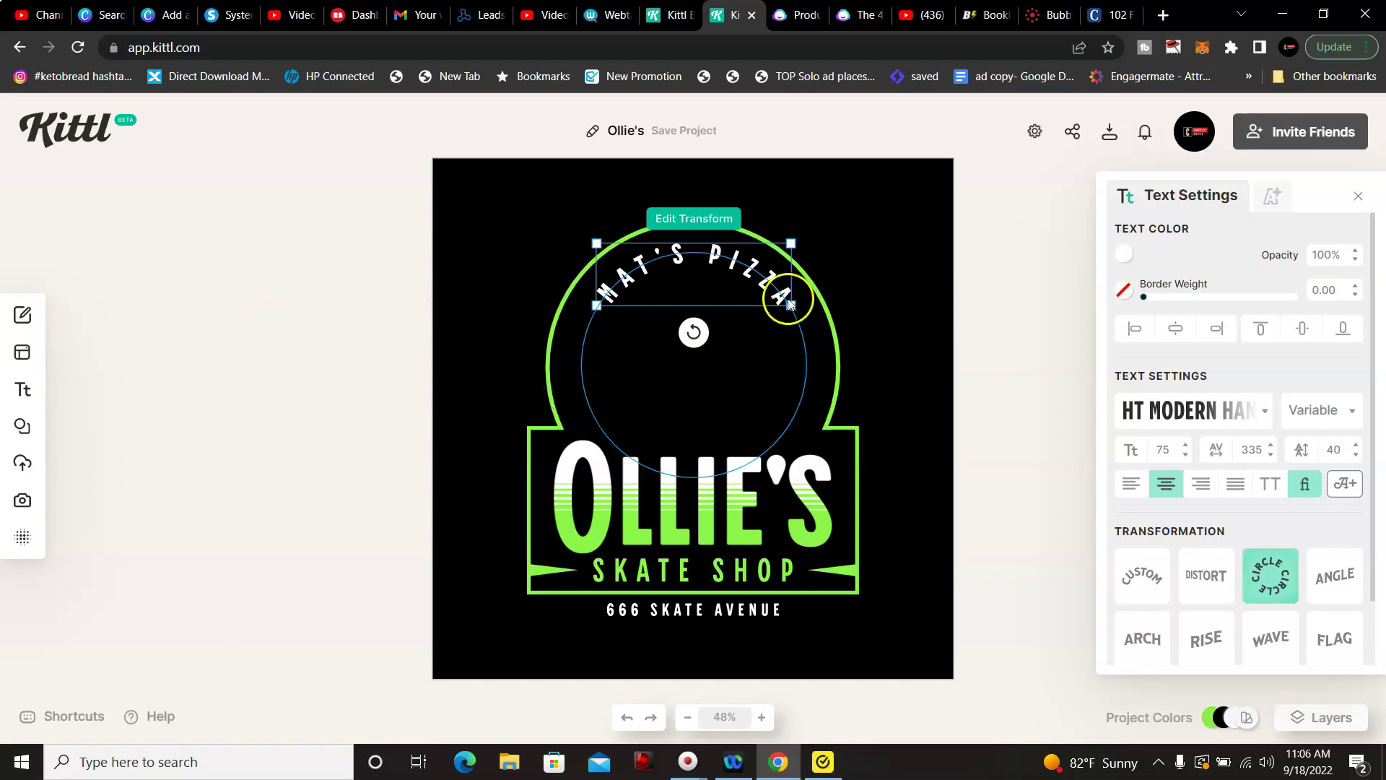
# Step: Change the border color of the badge's circular outline to the deep red d40000
pyautogui.click(828, 314)
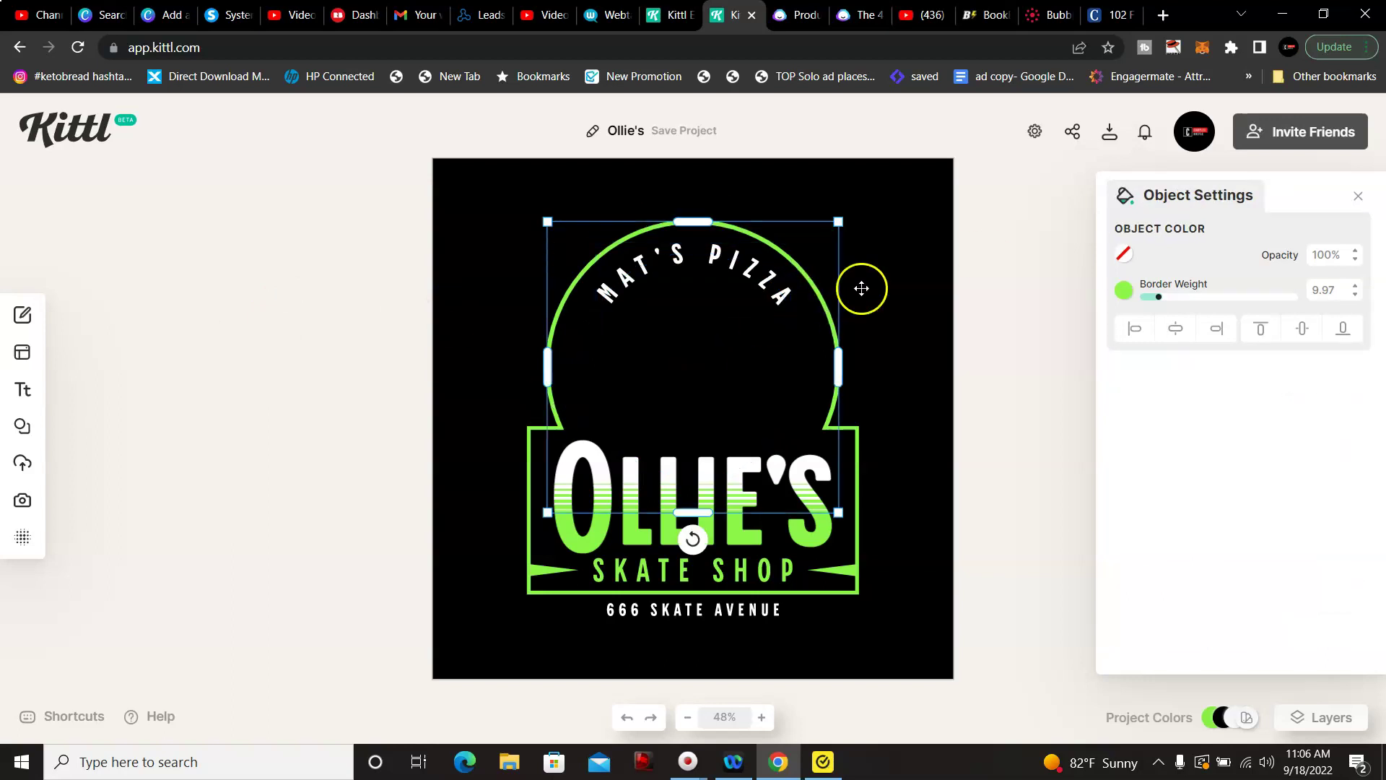
pyautogui.click(1124, 296)
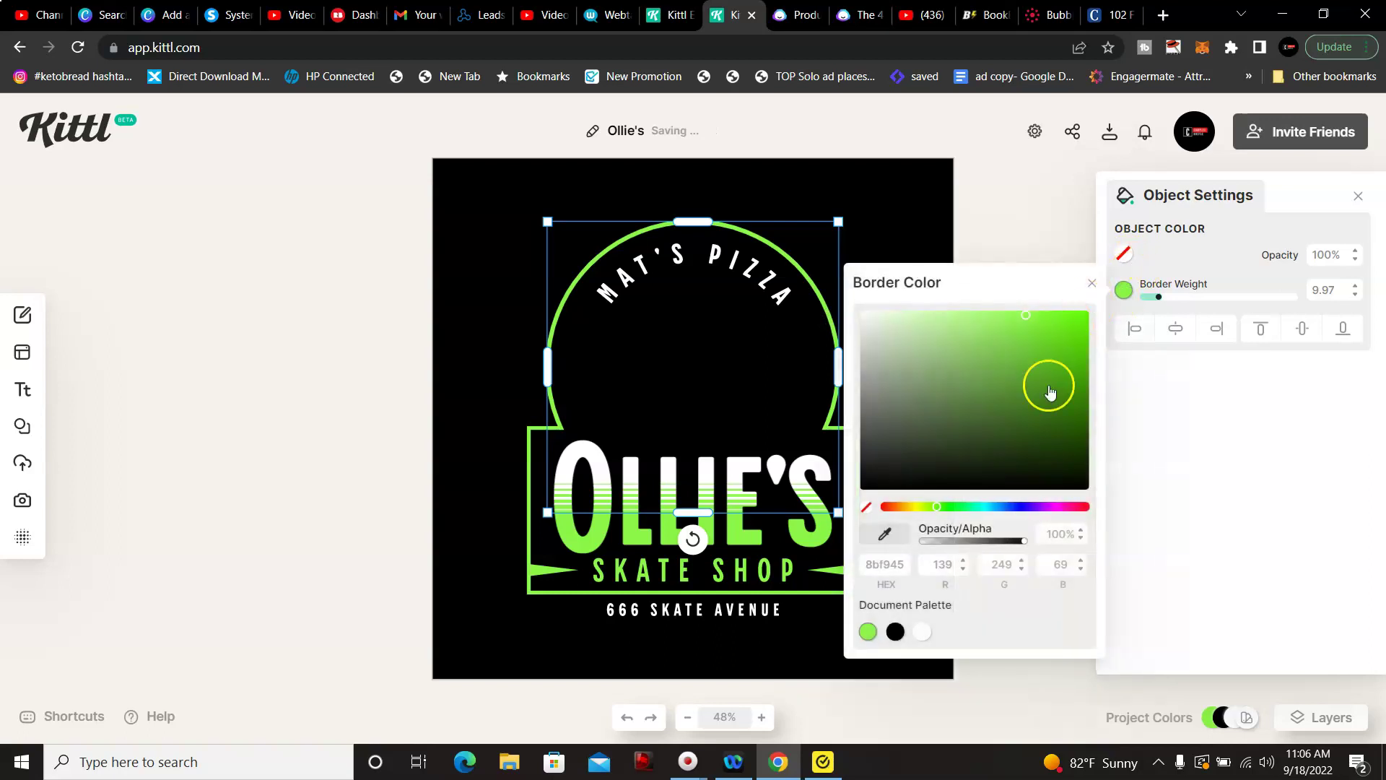
pyautogui.click(934, 510)
pyautogui.moveTo(935, 511); pyautogui.dragTo(882, 517)
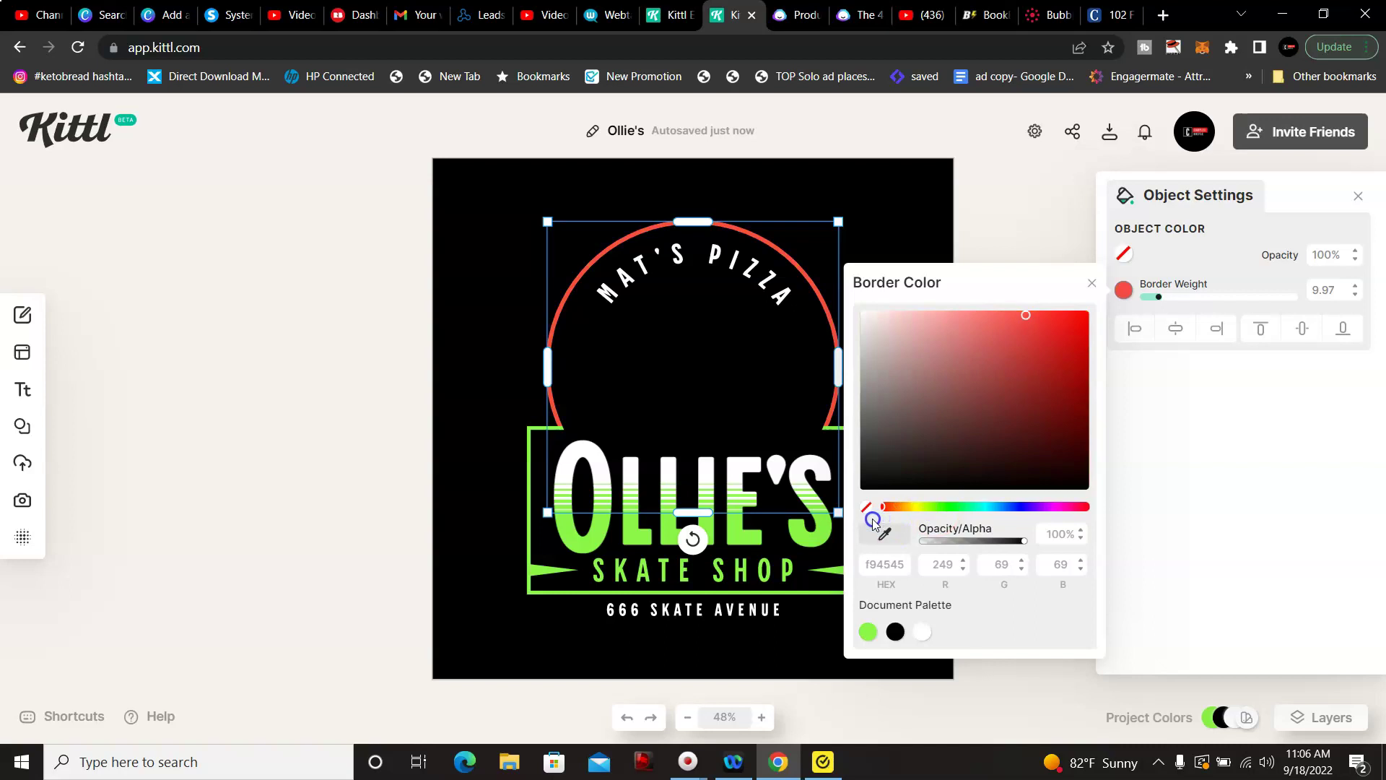
pyautogui.moveTo(1087, 338)
pyautogui.mouseDown()
pyautogui.moveTo(1025, 340)
pyautogui.moveTo(1098, 341)
pyautogui.mouseUp()
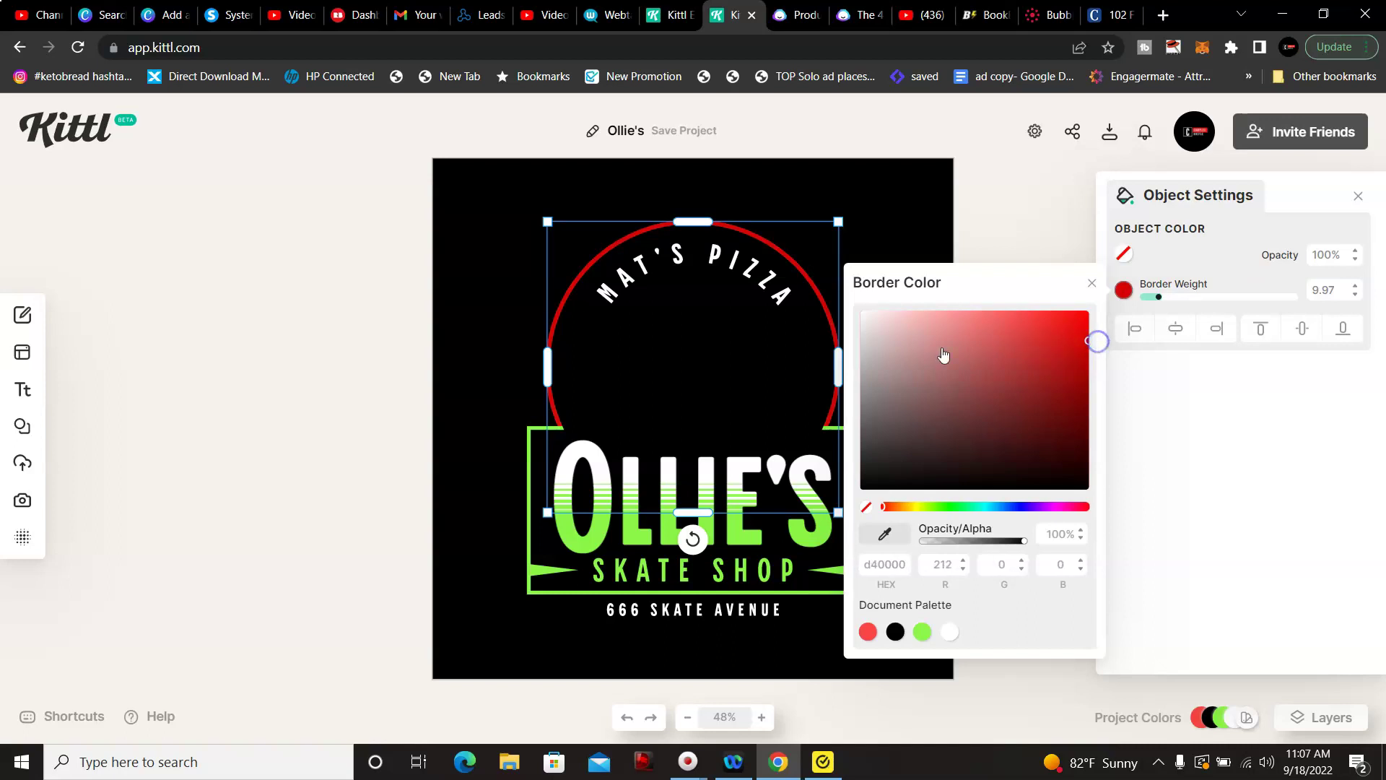
# Step: Give the border of the rectangle around OLLIE'S the same d40000 red from the document palette
pyautogui.click(535, 431)
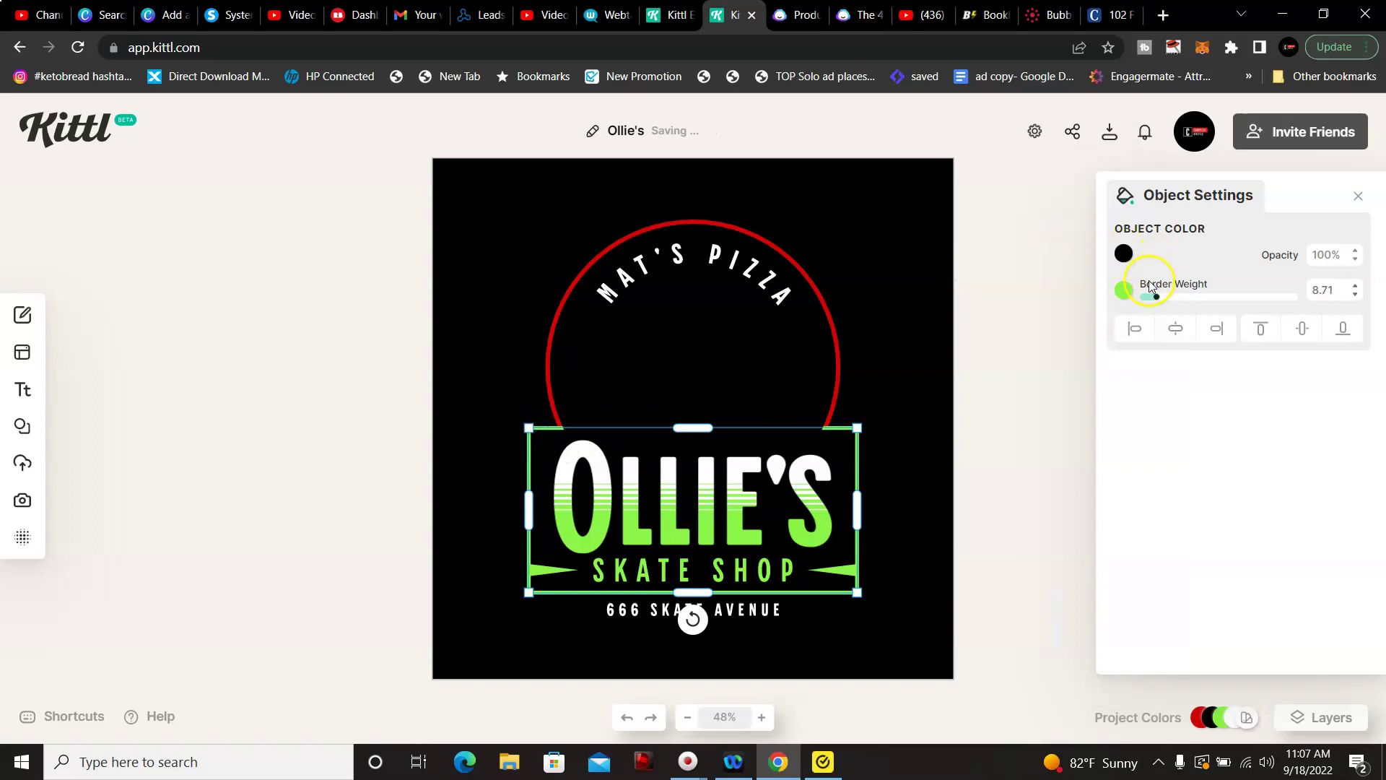
pyautogui.click(1124, 289)
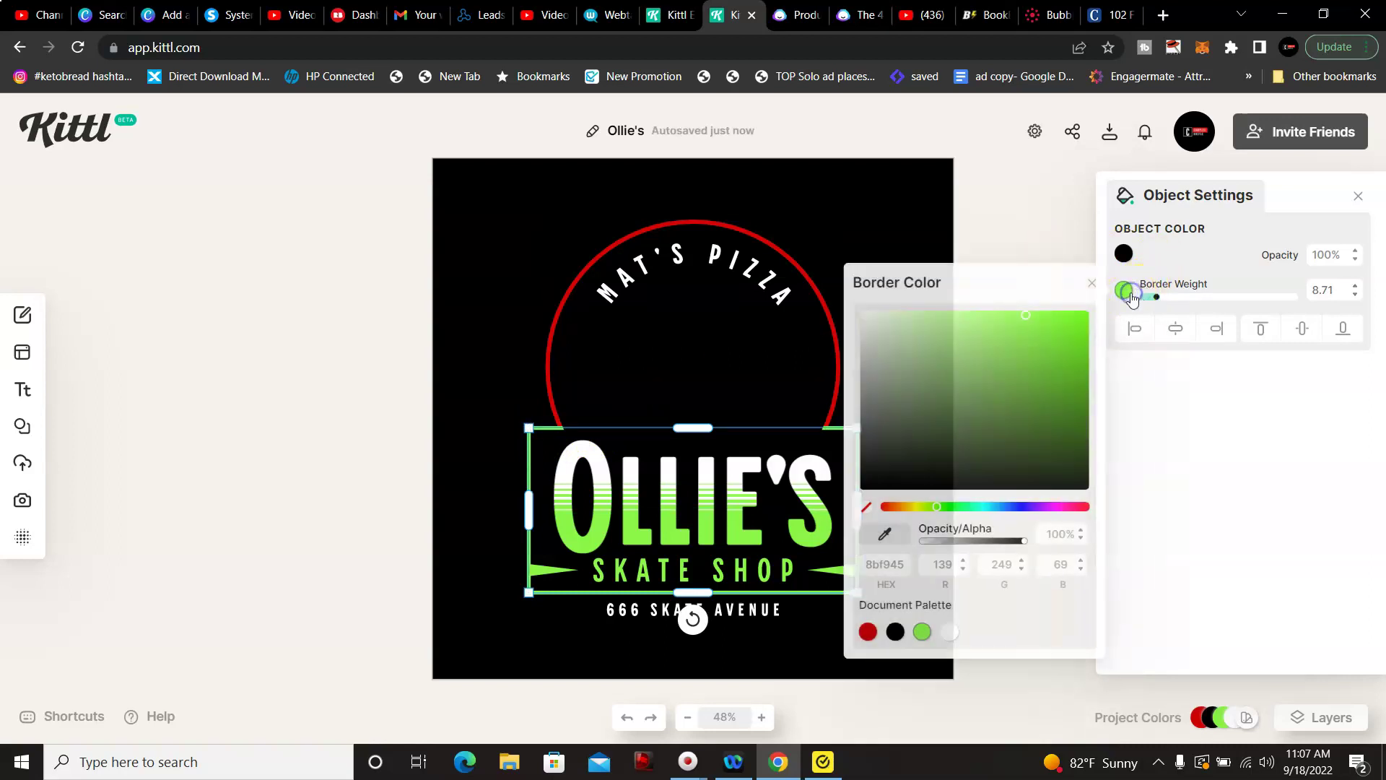
pyautogui.click(869, 632)
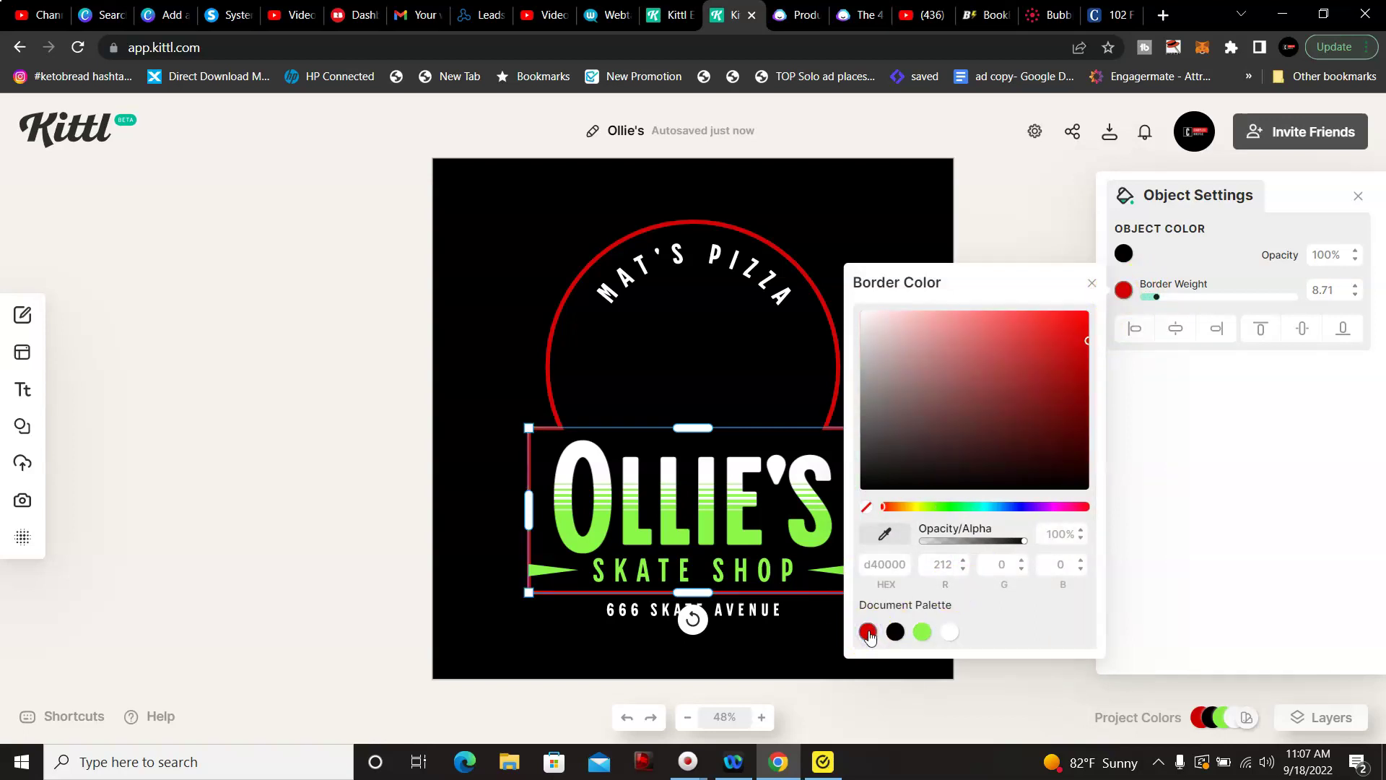
pyautogui.click(521, 374)
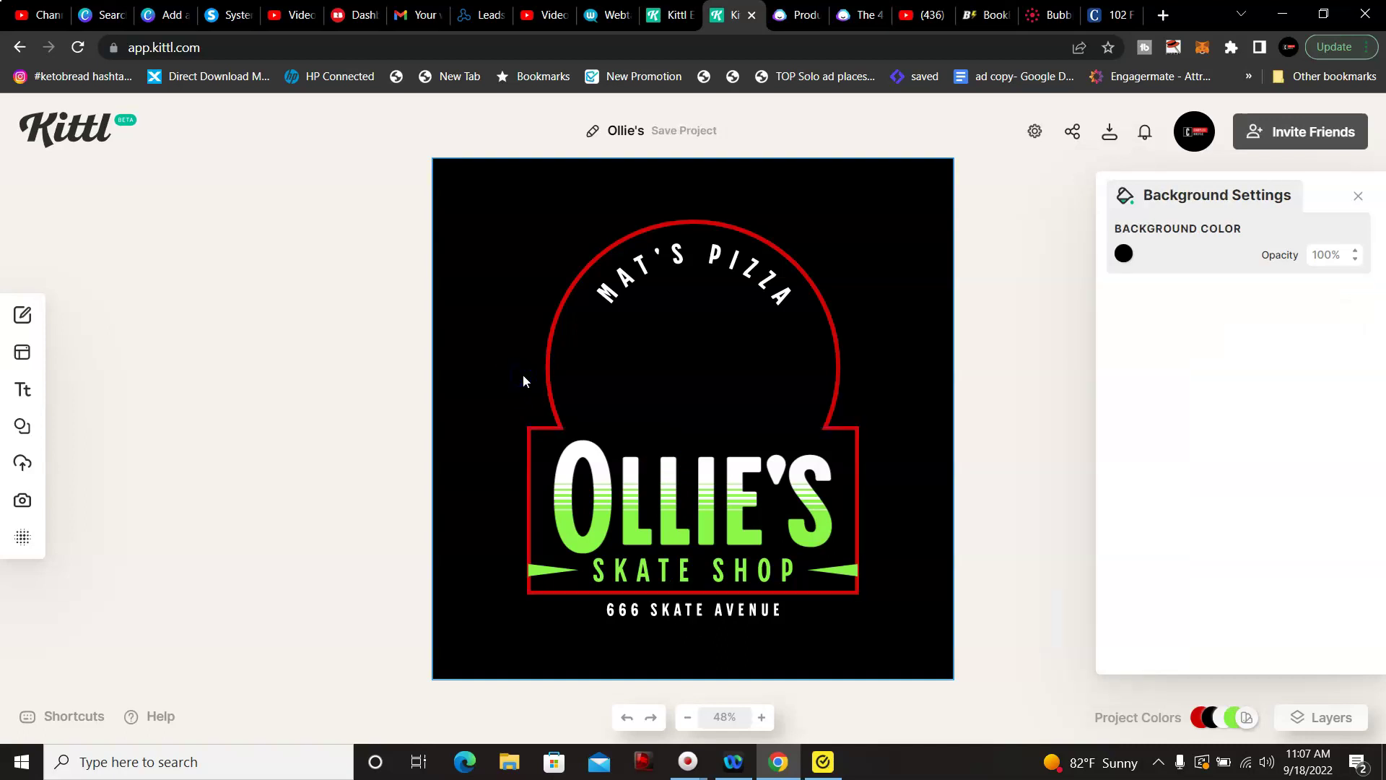
# Step: Search the illustration elements for pizza and add the mustached chef holding a pizza to the design
pyautogui.moveTo(23, 358)
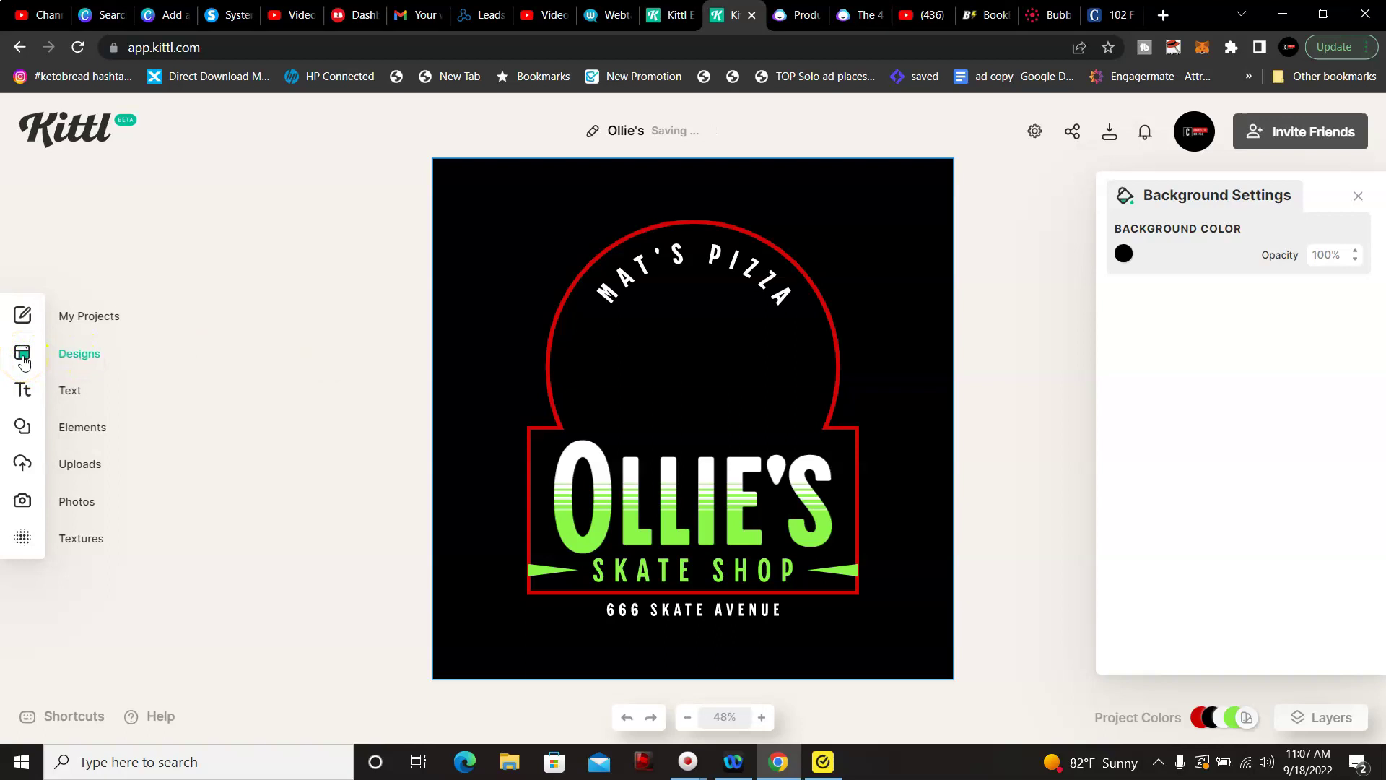
pyautogui.click(70, 429)
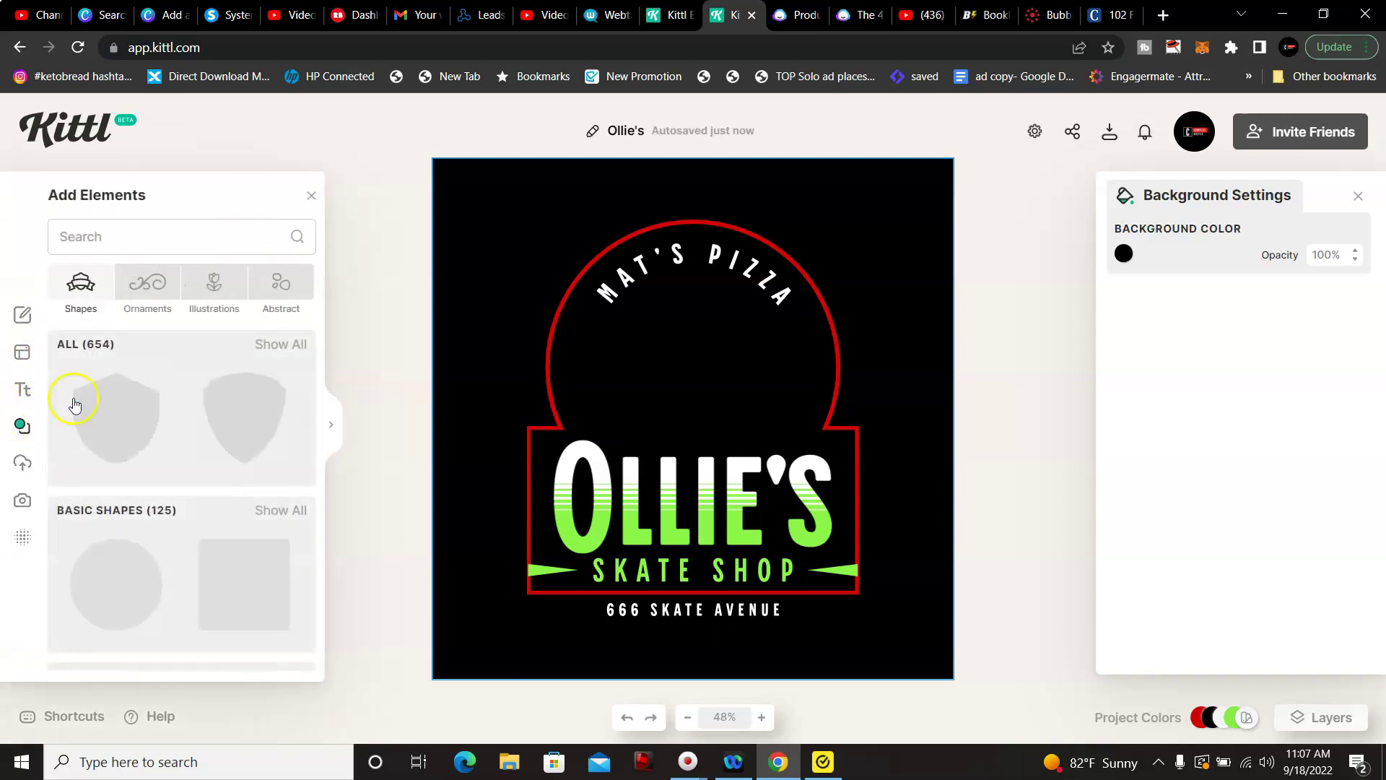
pyautogui.click(201, 286)
pyautogui.click(184, 245)
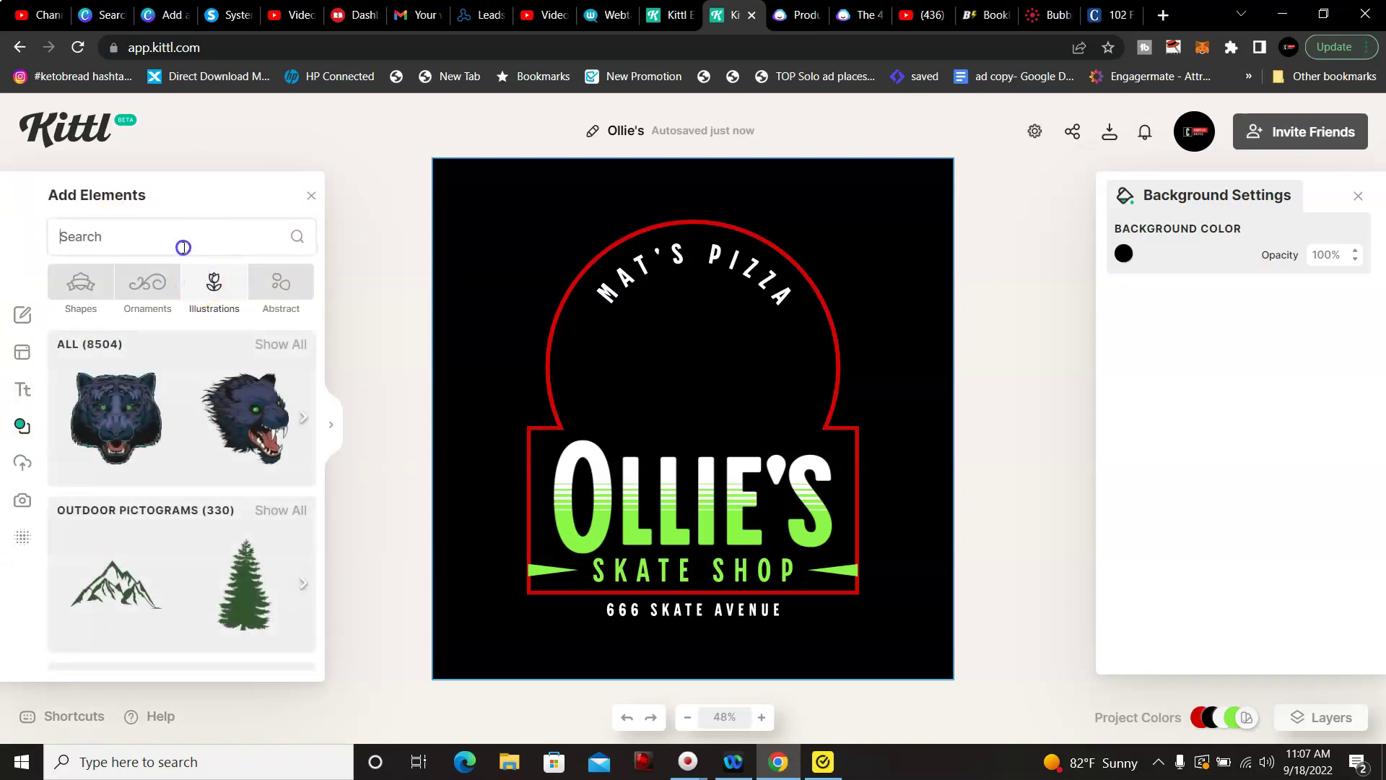
pyautogui.write('pi')
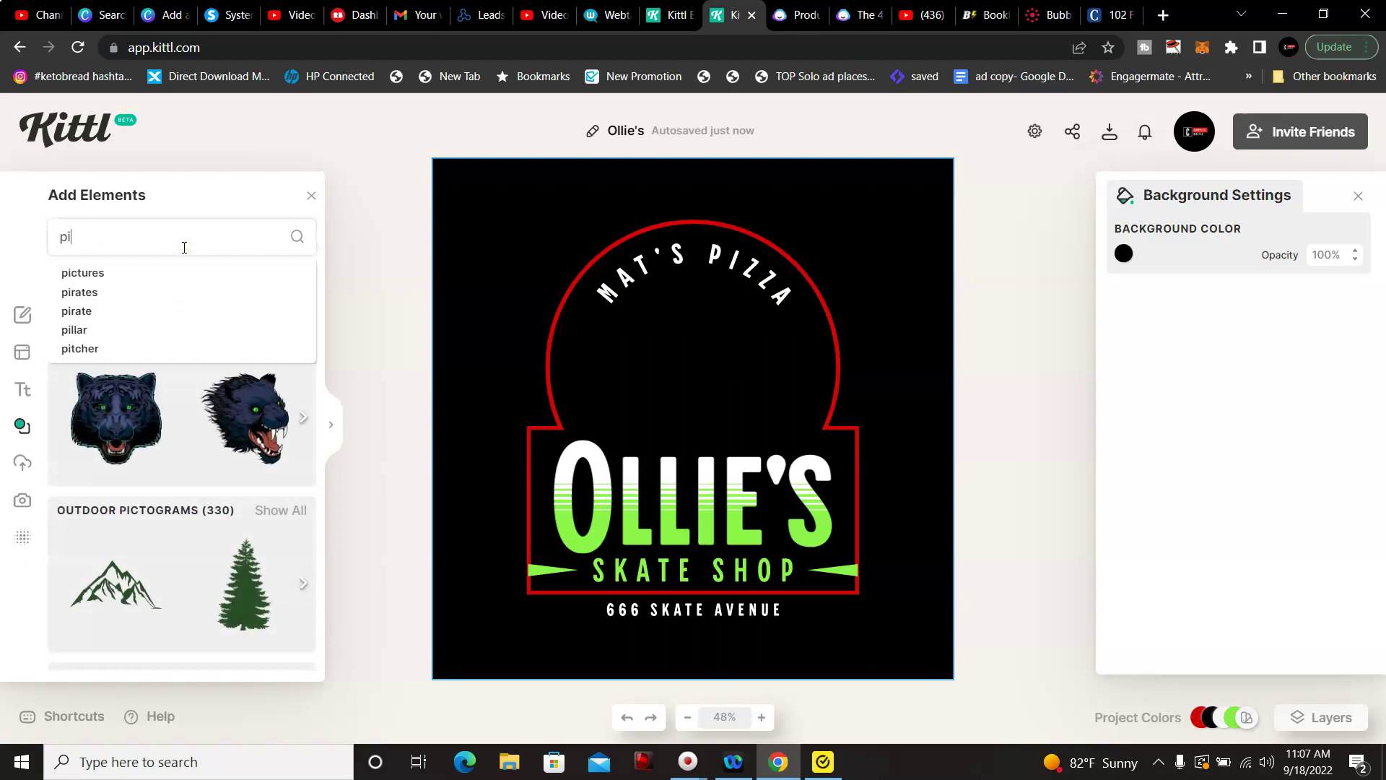
pyautogui.write('zza')
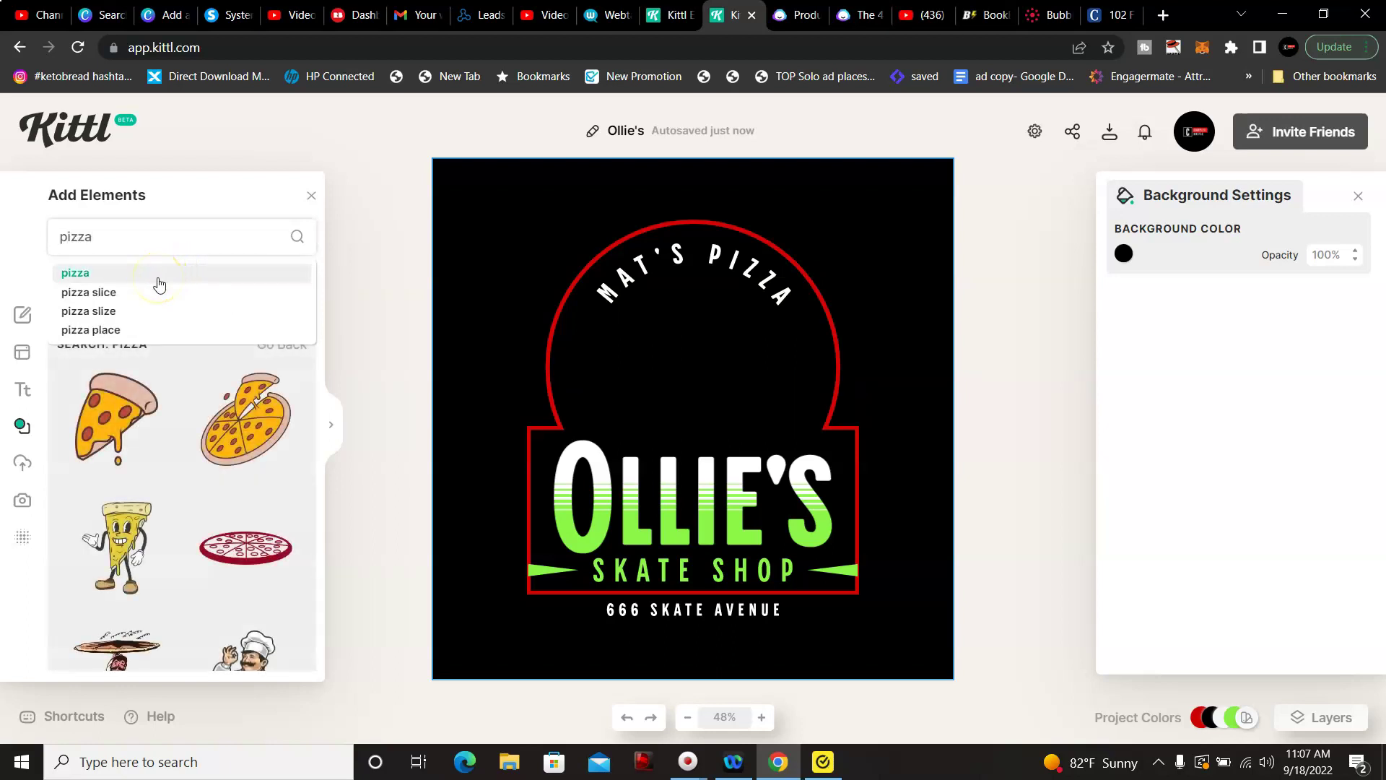
pyautogui.click(266, 652)
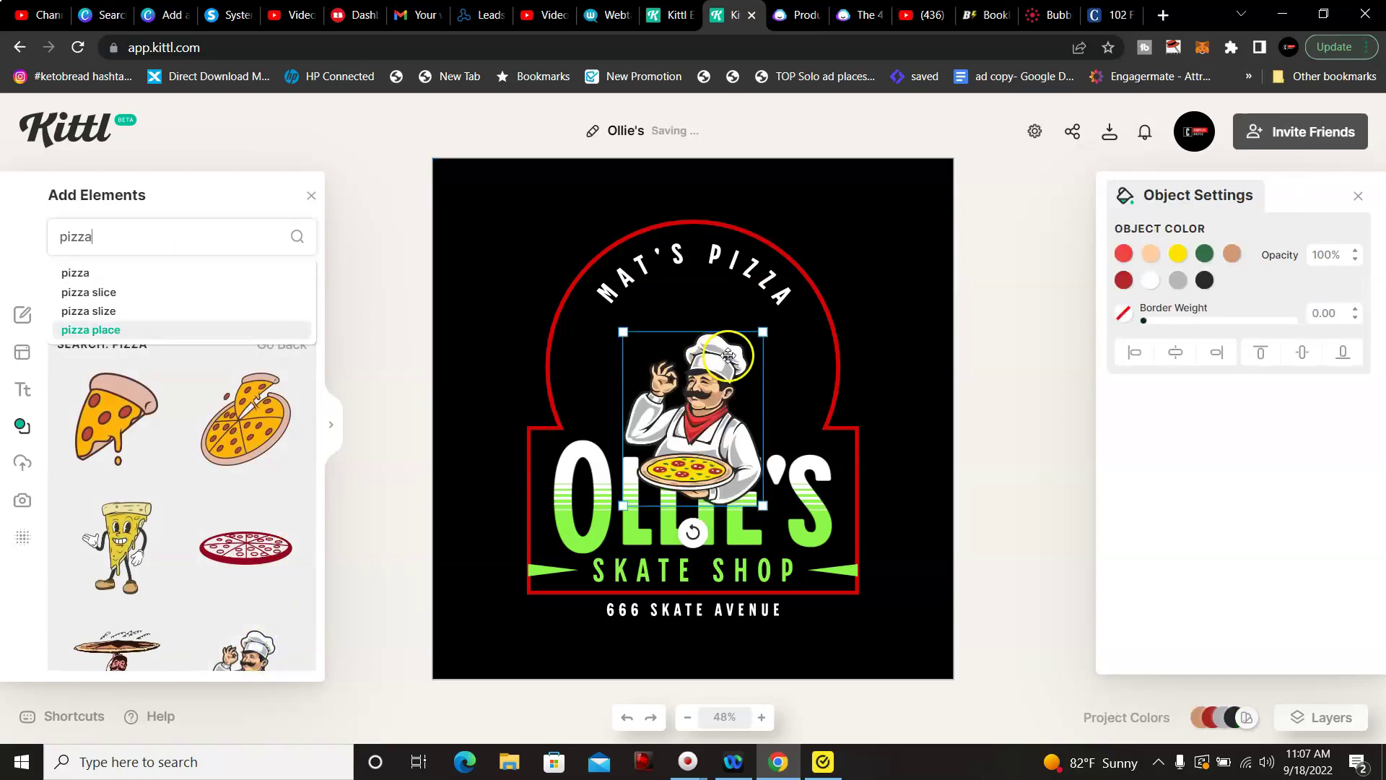
# Step: Scale the pizza chef down and center it inside the circle, between the arched text and OLLIE'S
pyautogui.moveTo(764, 333); pyautogui.dragTo(741, 360)
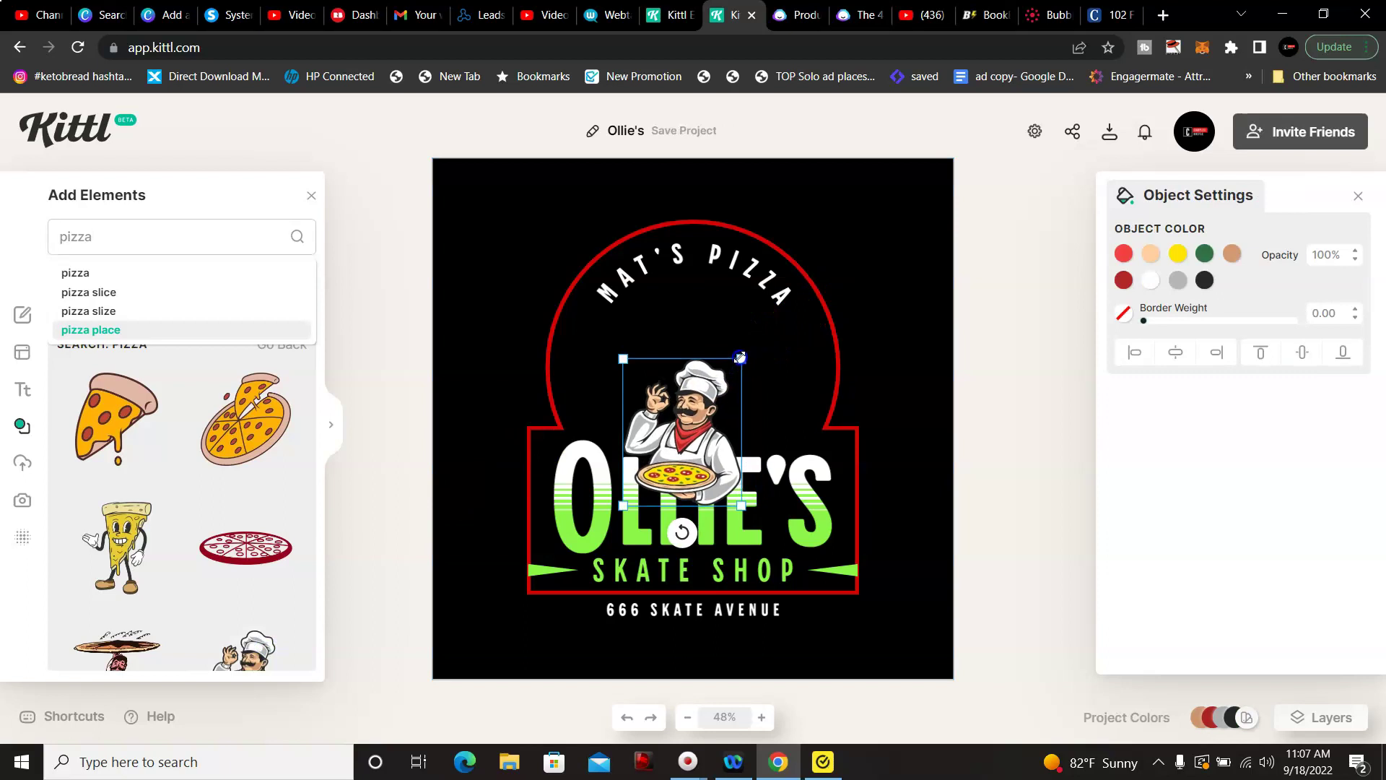
pyautogui.moveTo(682, 428); pyautogui.dragTo(693, 362)
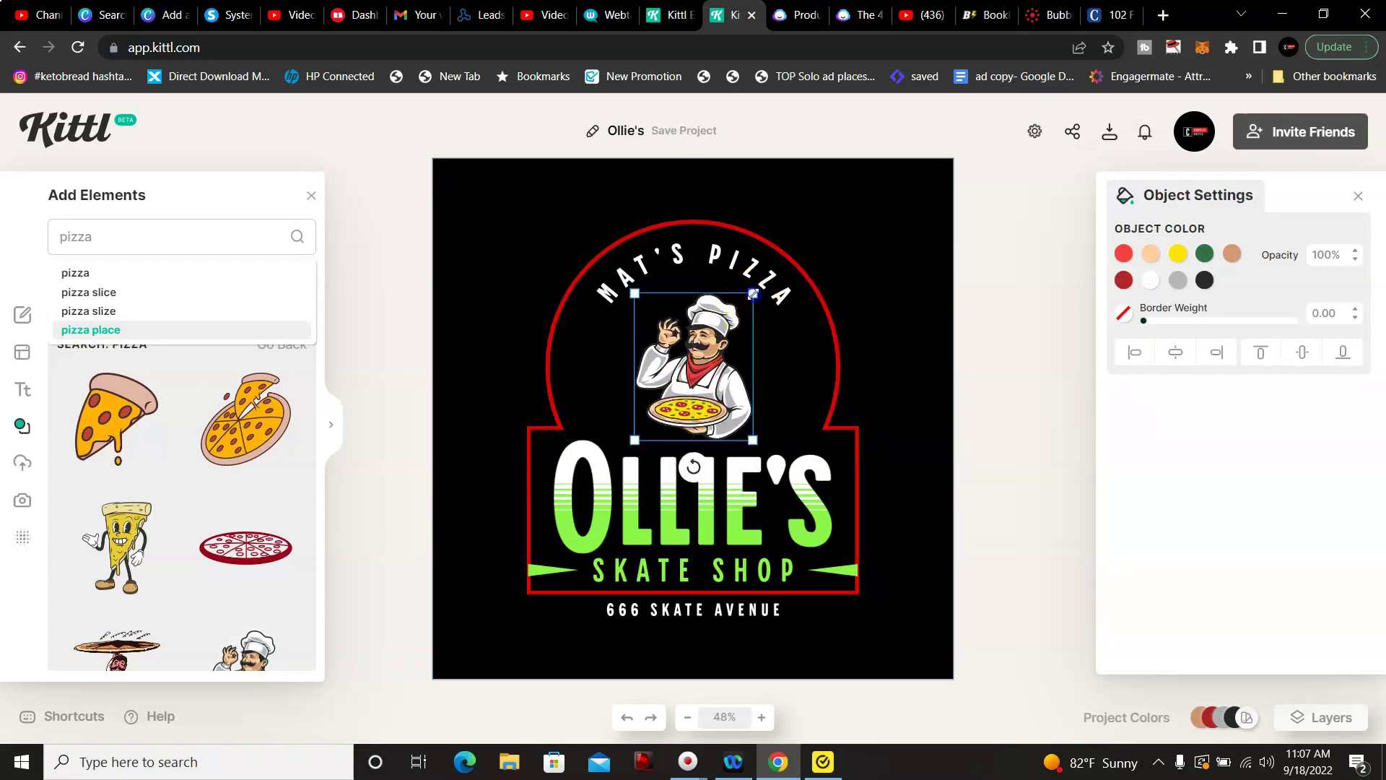
pyautogui.moveTo(753, 294); pyautogui.dragTo(725, 314)
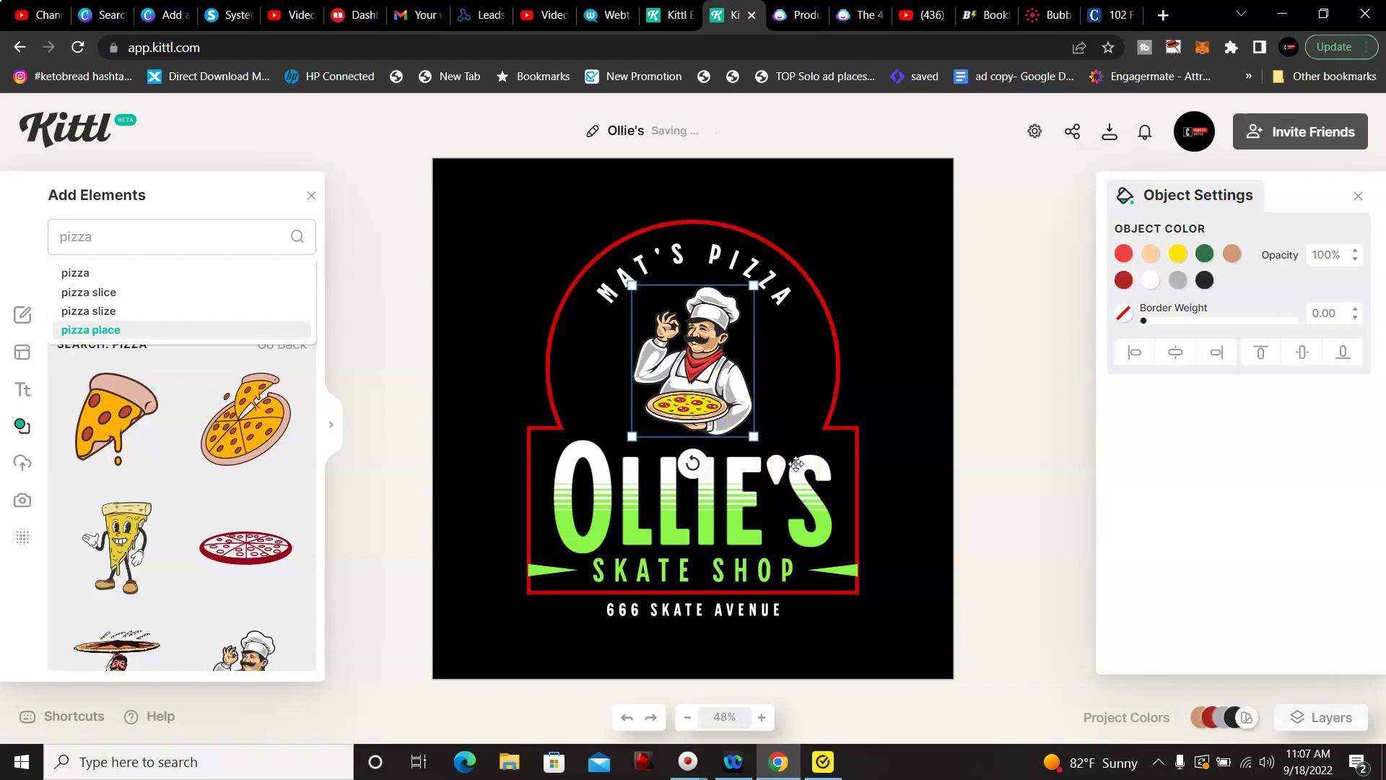
# Step: Replace the arched MAT'S PIZZA text above the chef with ORLAND, and FLORISA on two lines
pyautogui.click(725, 277)
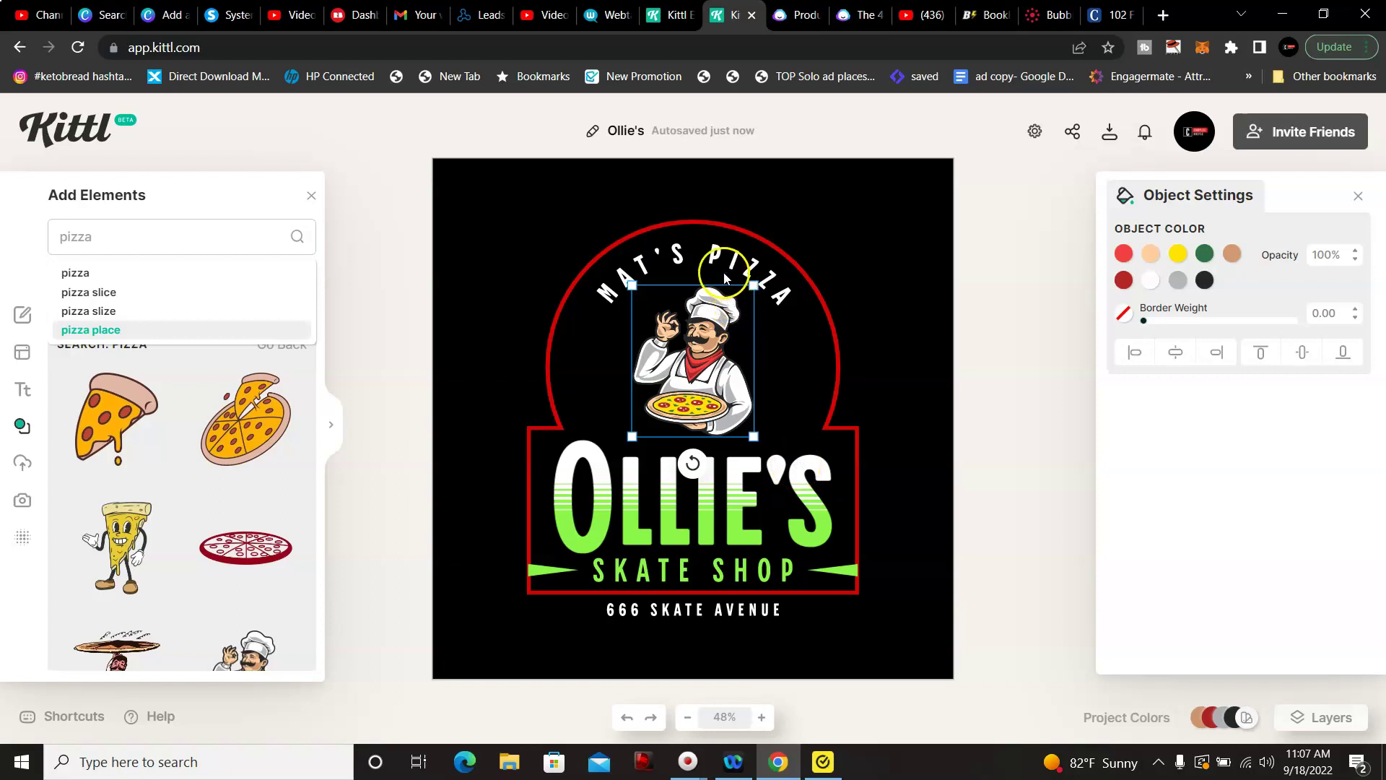
pyautogui.click(720, 270)
pyautogui.doubleClick(721, 270)
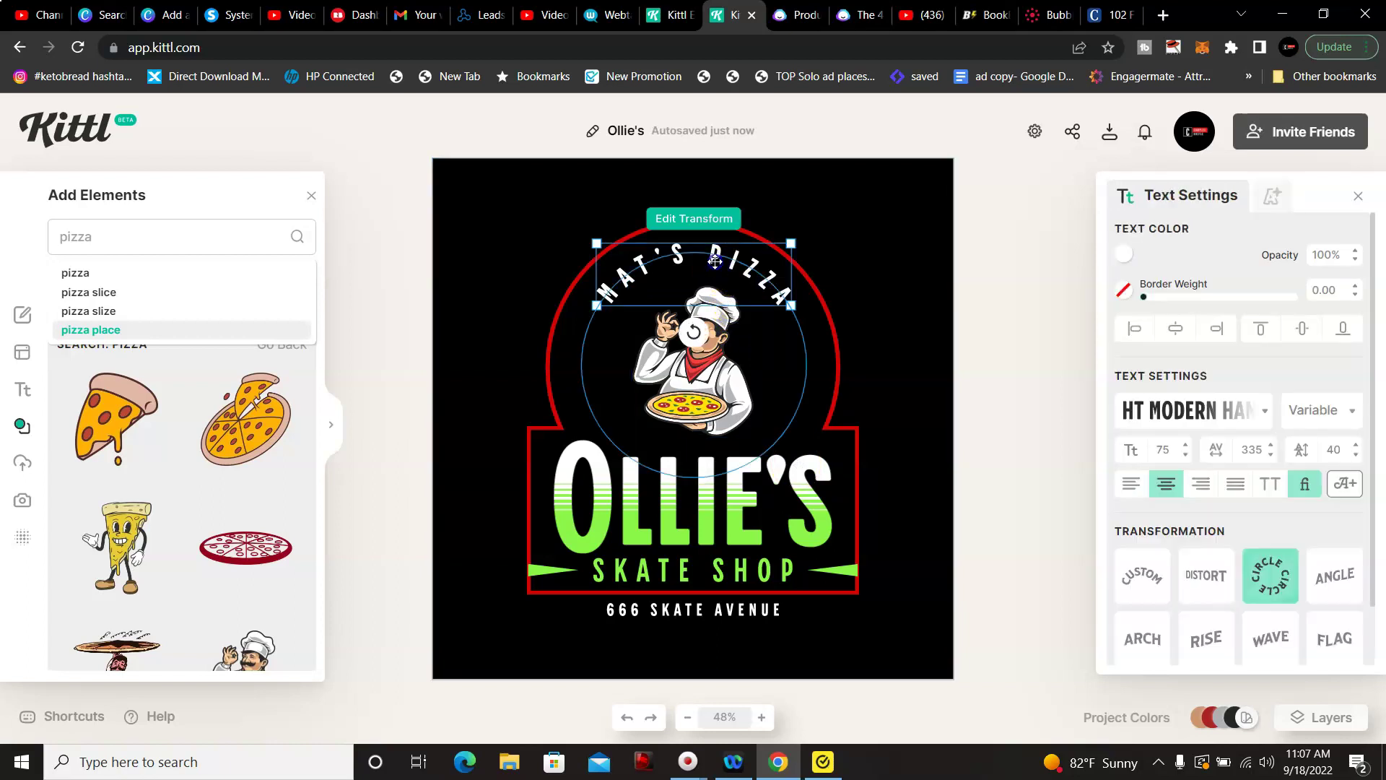
pyautogui.click(772, 299)
pyautogui.press('BackSpace')
pyautogui.press('BackSpace')
pyautogui.press('BackSpace')
pyautogui.press('BackSpace')
pyautogui.press('BackSpace')
pyautogui.press('BackSpace')
pyautogui.press('BackSpace')
pyautogui.press('BackSpace')
pyautogui.press('BackSpace')
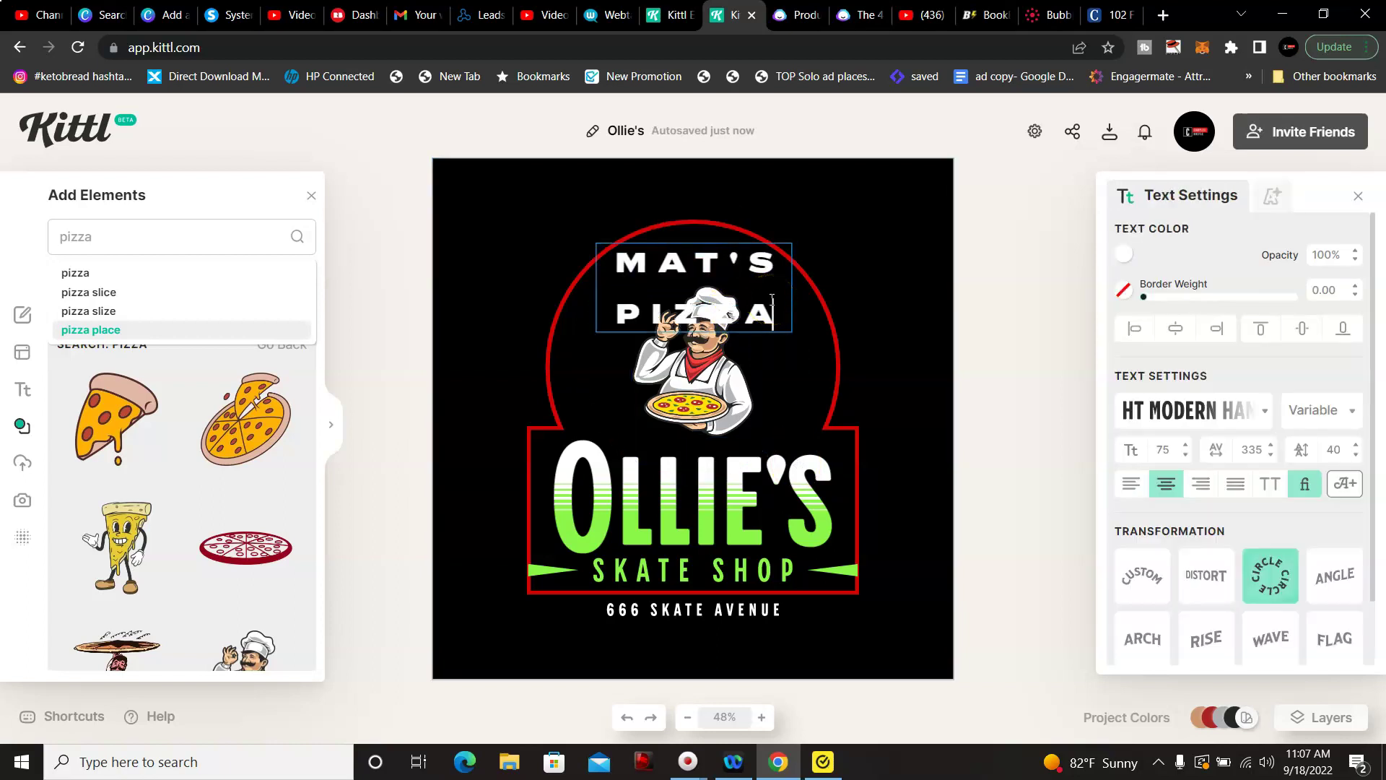
pyautogui.press('BackSpace')
pyautogui.press('BackSpace')
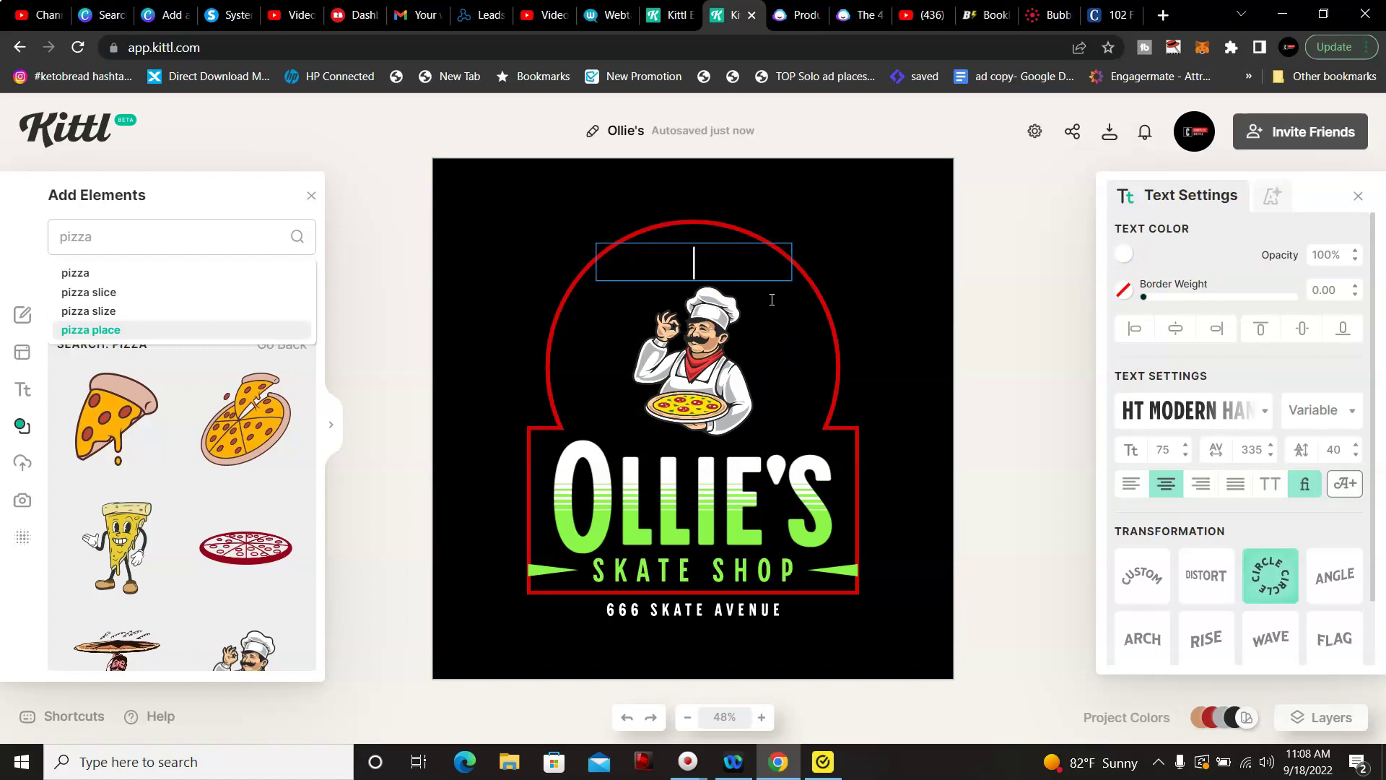
pyautogui.write('ORL')
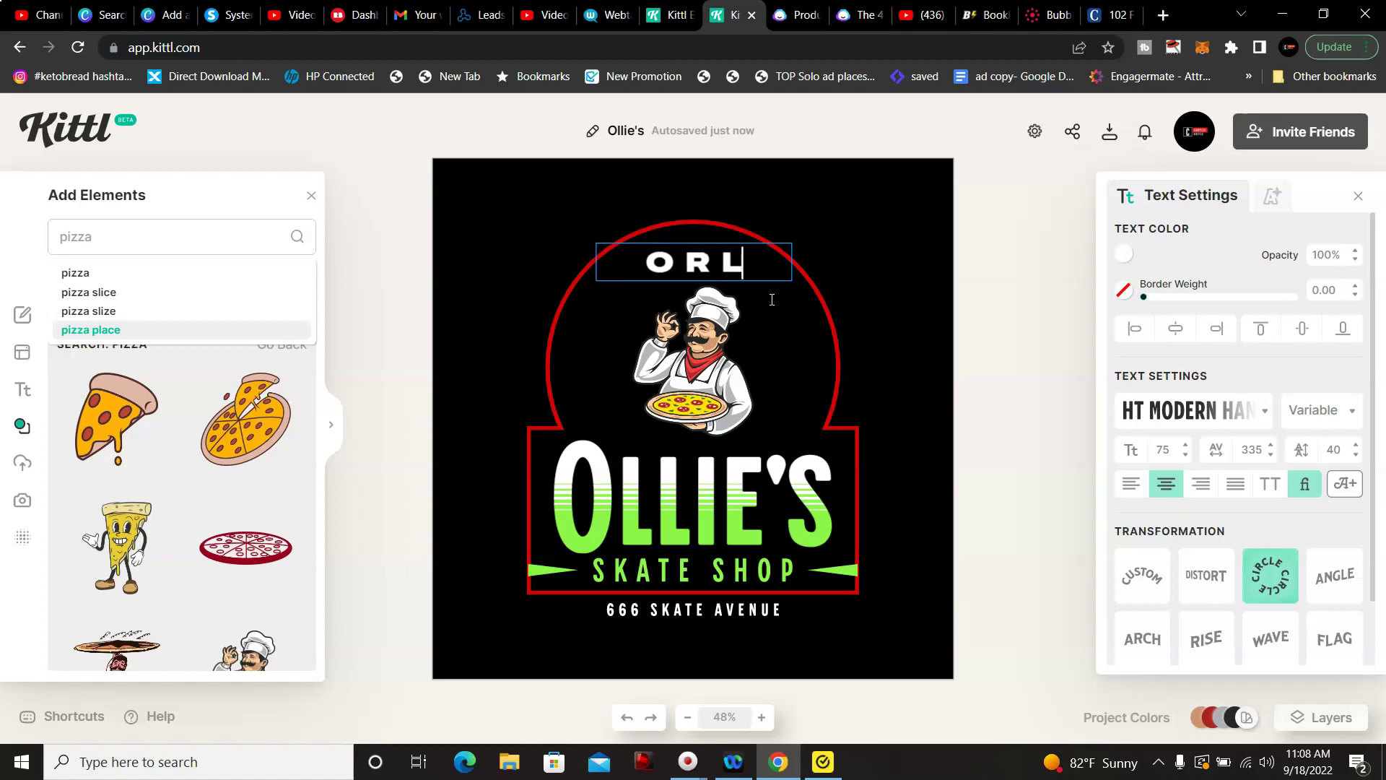
pyautogui.write('AND')
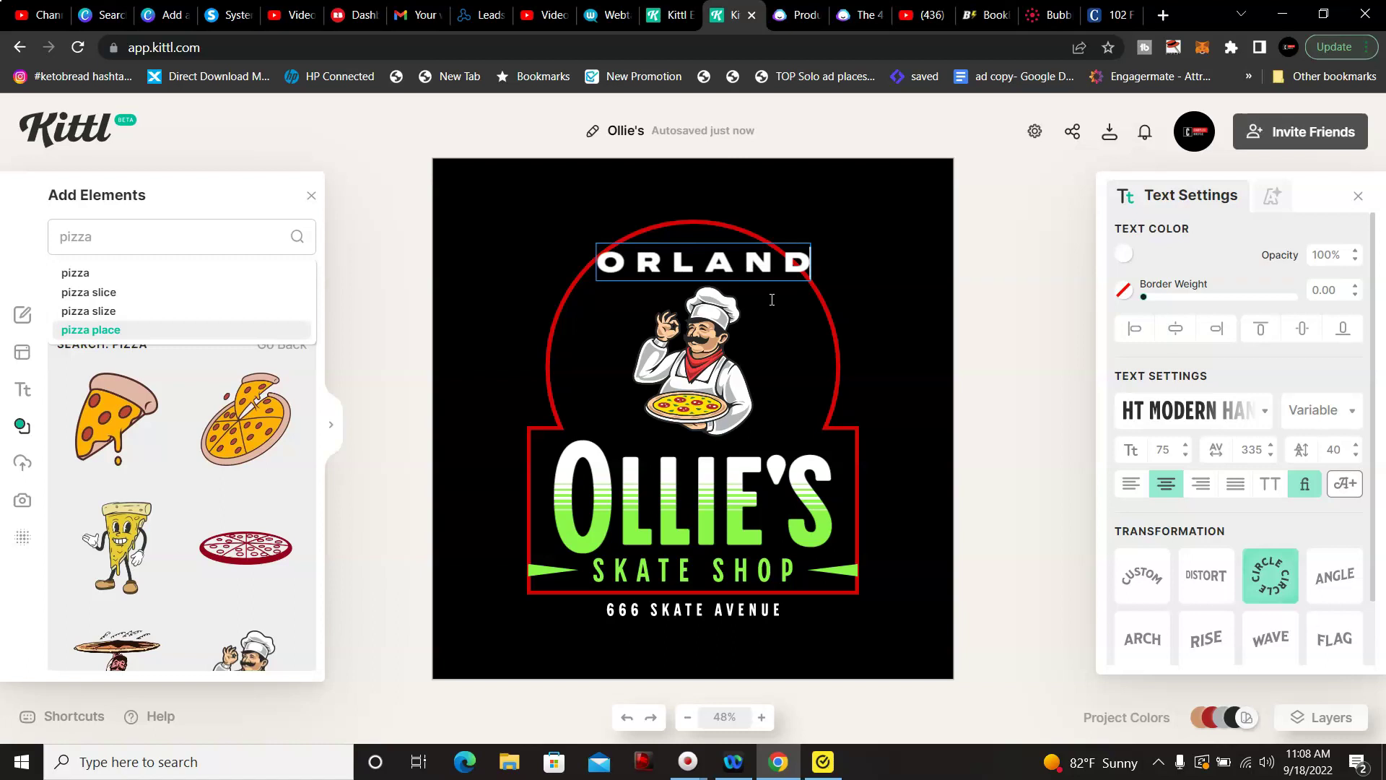
pyautogui.write(',')
pyautogui.press('Return')
pyautogui.write('FLOR')
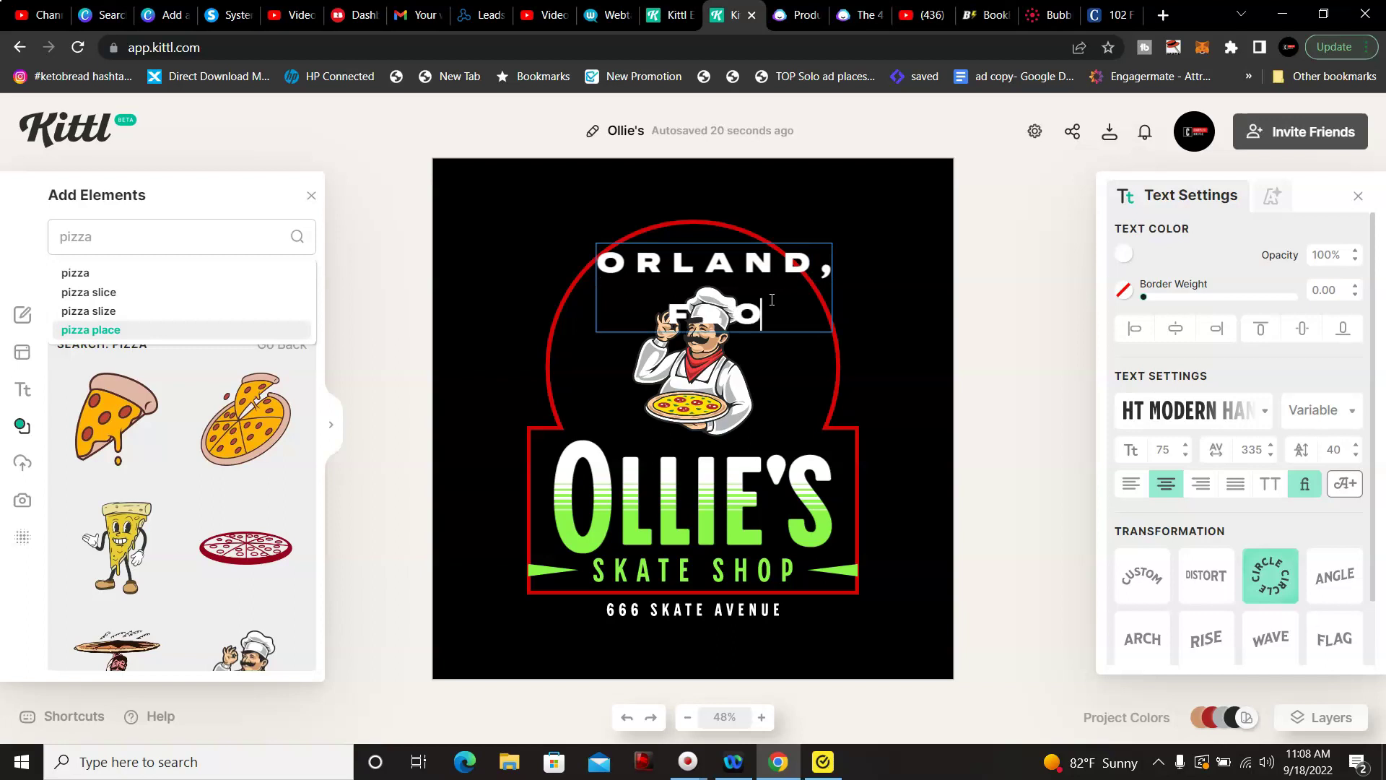
pyautogui.press('BackSpace')
pyautogui.press('BackSpace')
pyautogui.write('ORISA')
pyautogui.click(881, 264)
pyautogui.click(834, 300)
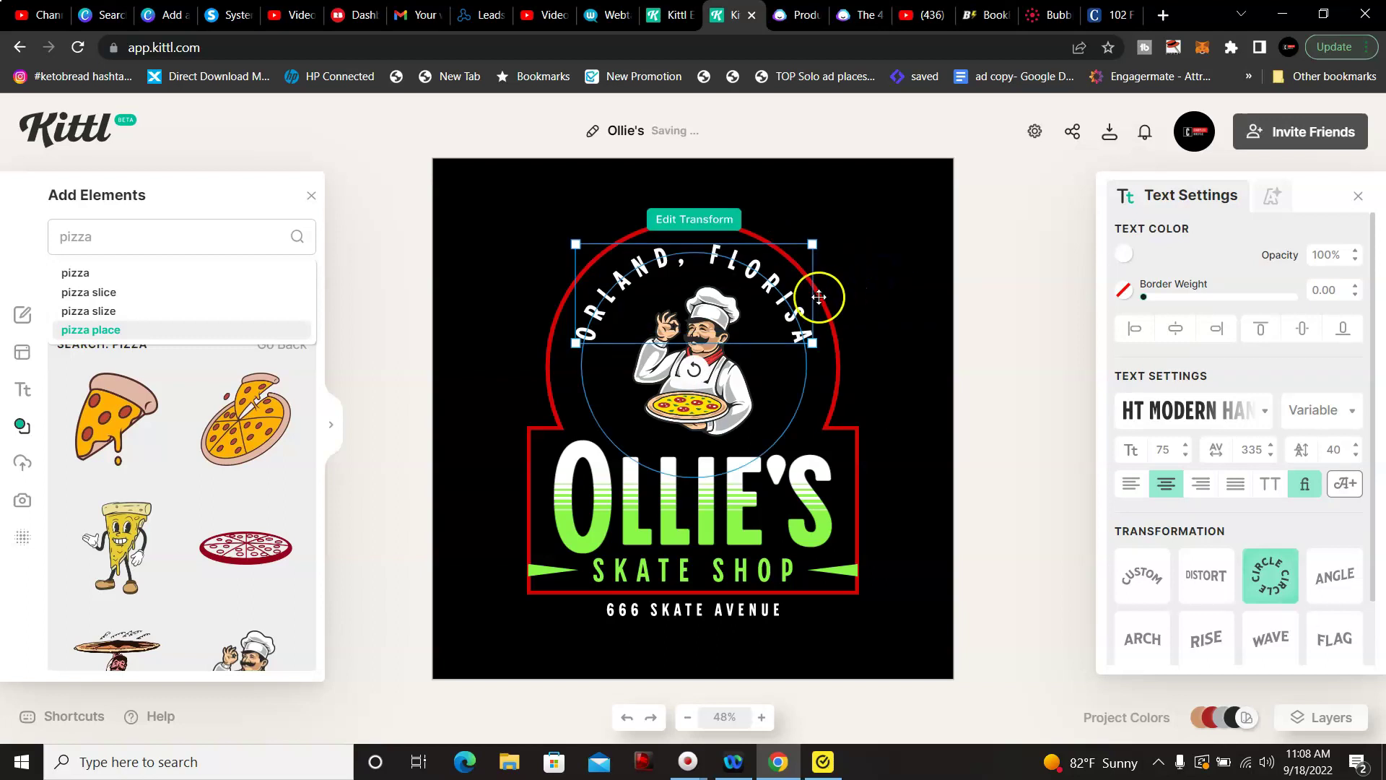
# Step: Correct the misspelled state in the arched text to FLORIDA
pyautogui.click(796, 304)
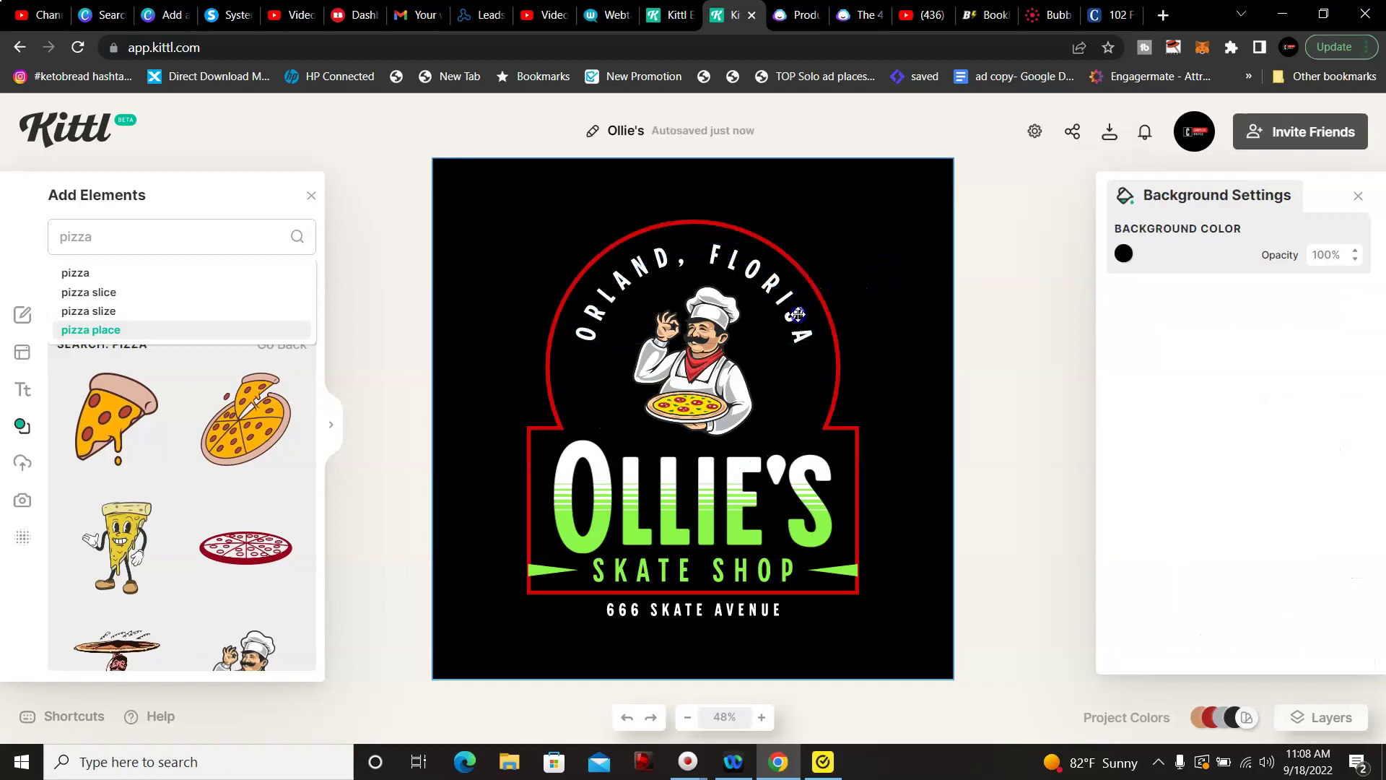
pyautogui.doubleClick(796, 314)
pyautogui.click(770, 322)
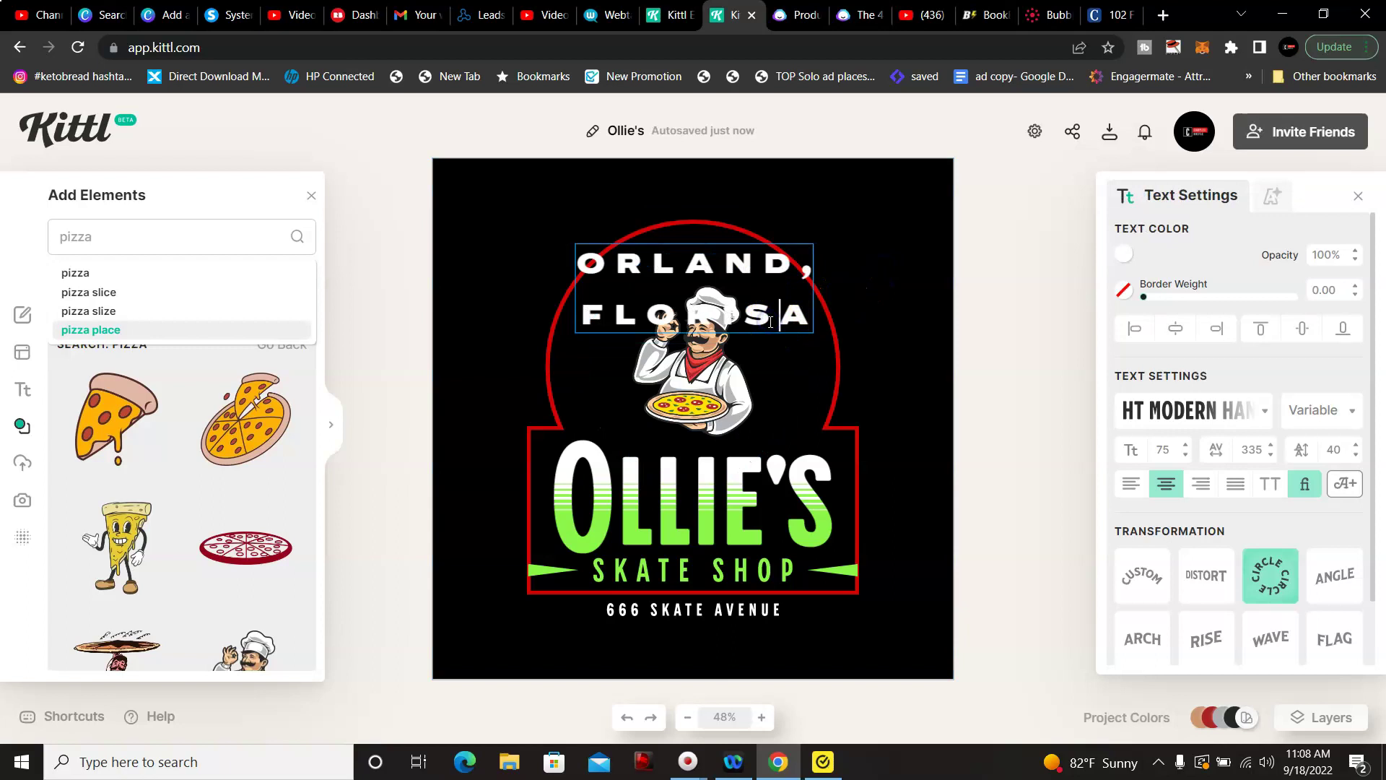
pyautogui.press('BackSpace')
pyautogui.write('S')
pyautogui.press('BackSpace')
pyautogui.write('D')
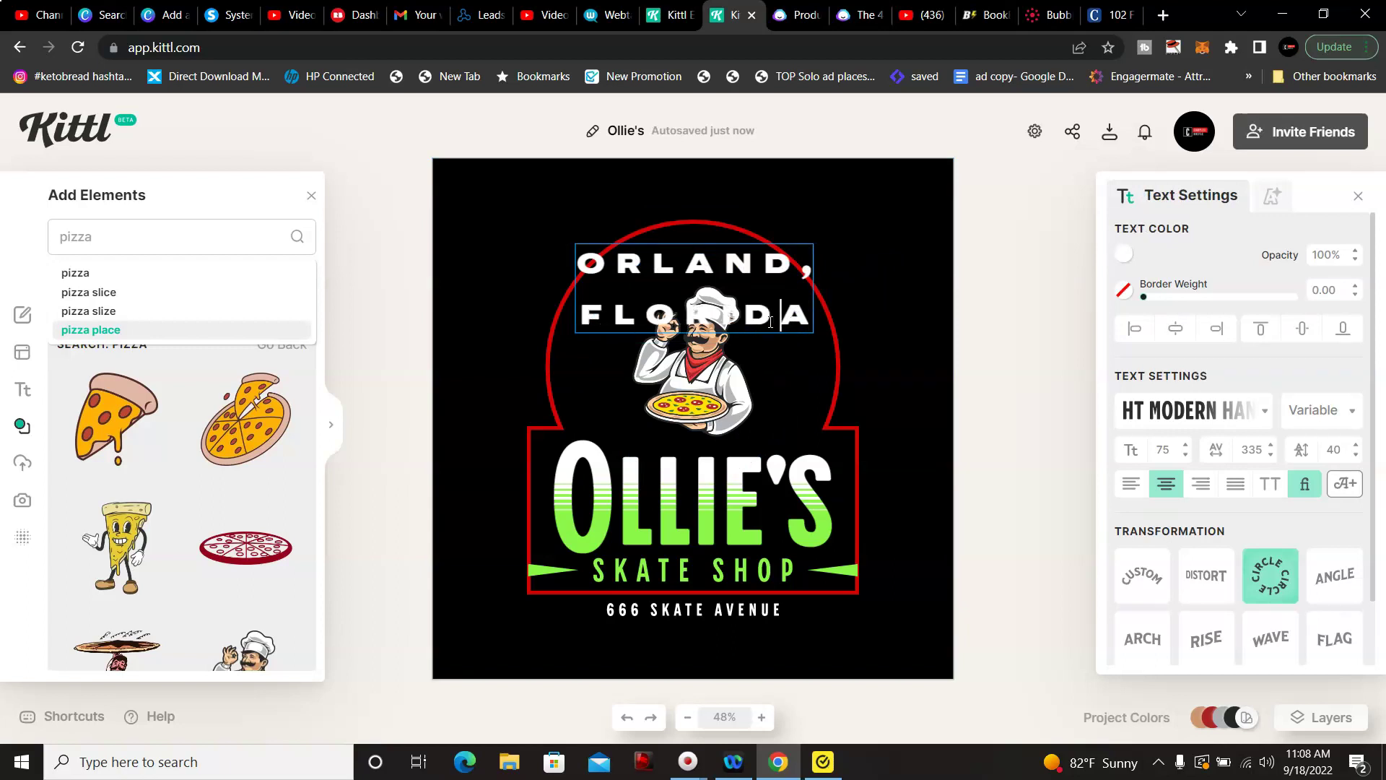
pyautogui.click(783, 372)
pyautogui.click(886, 292)
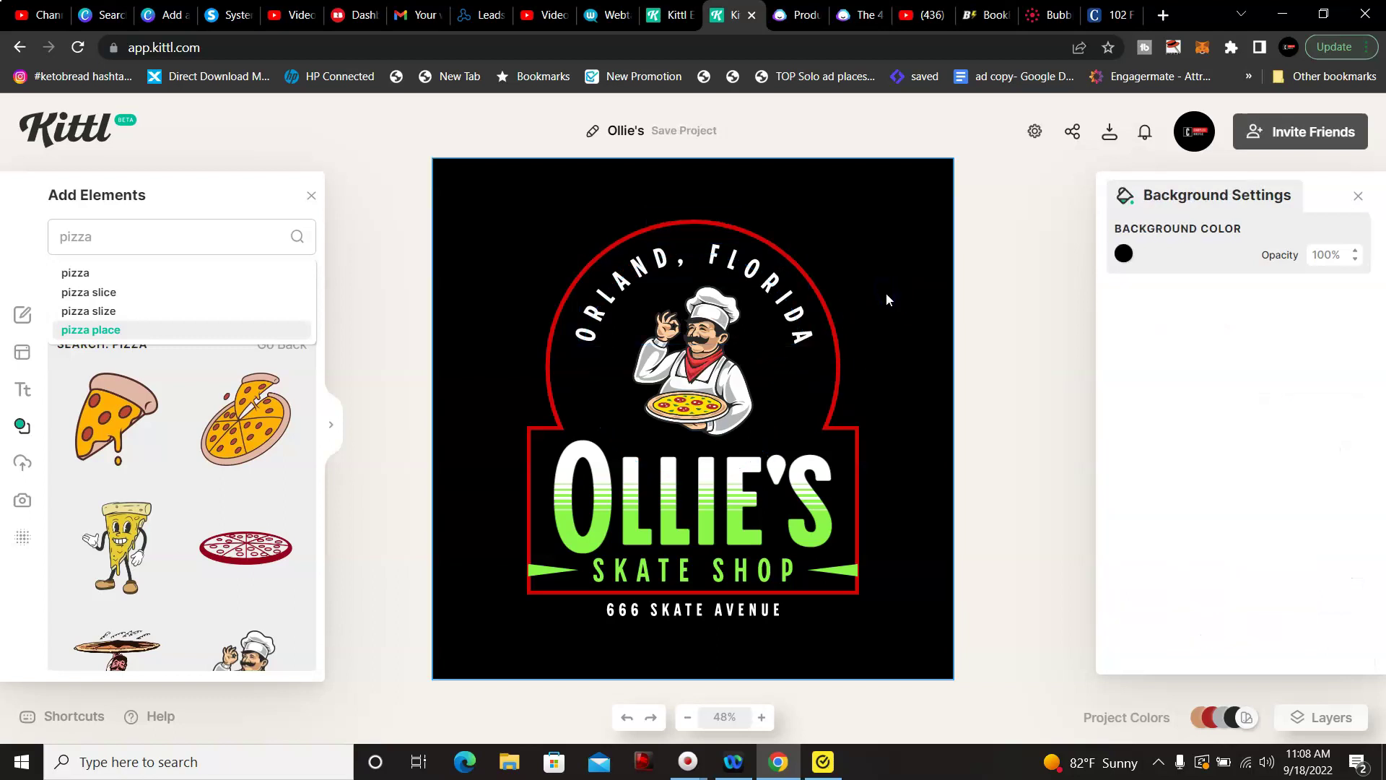
# Step: Add the missing O before the comma so the city in the arched text reads ORLANDO
pyautogui.doubleClick(668, 266)
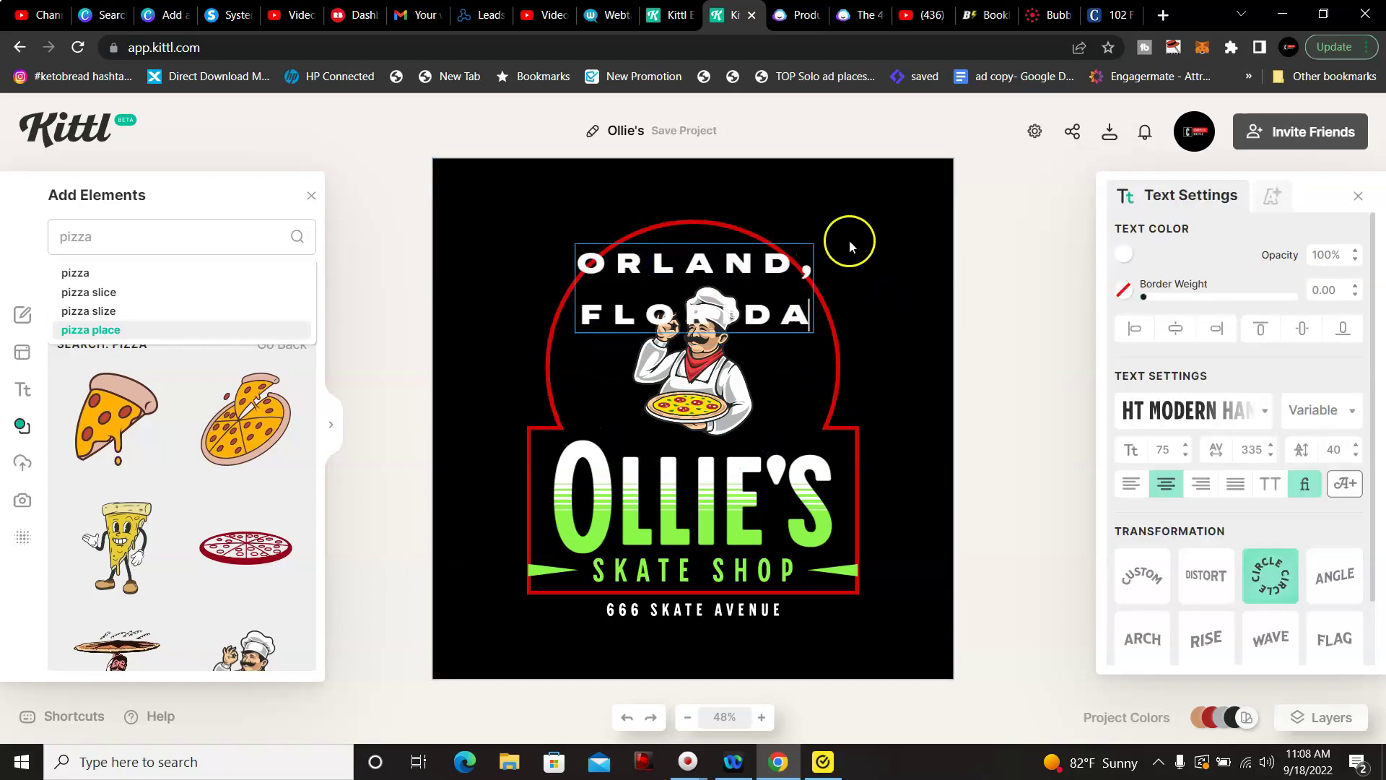
pyautogui.click(802, 268)
pyautogui.write('o')
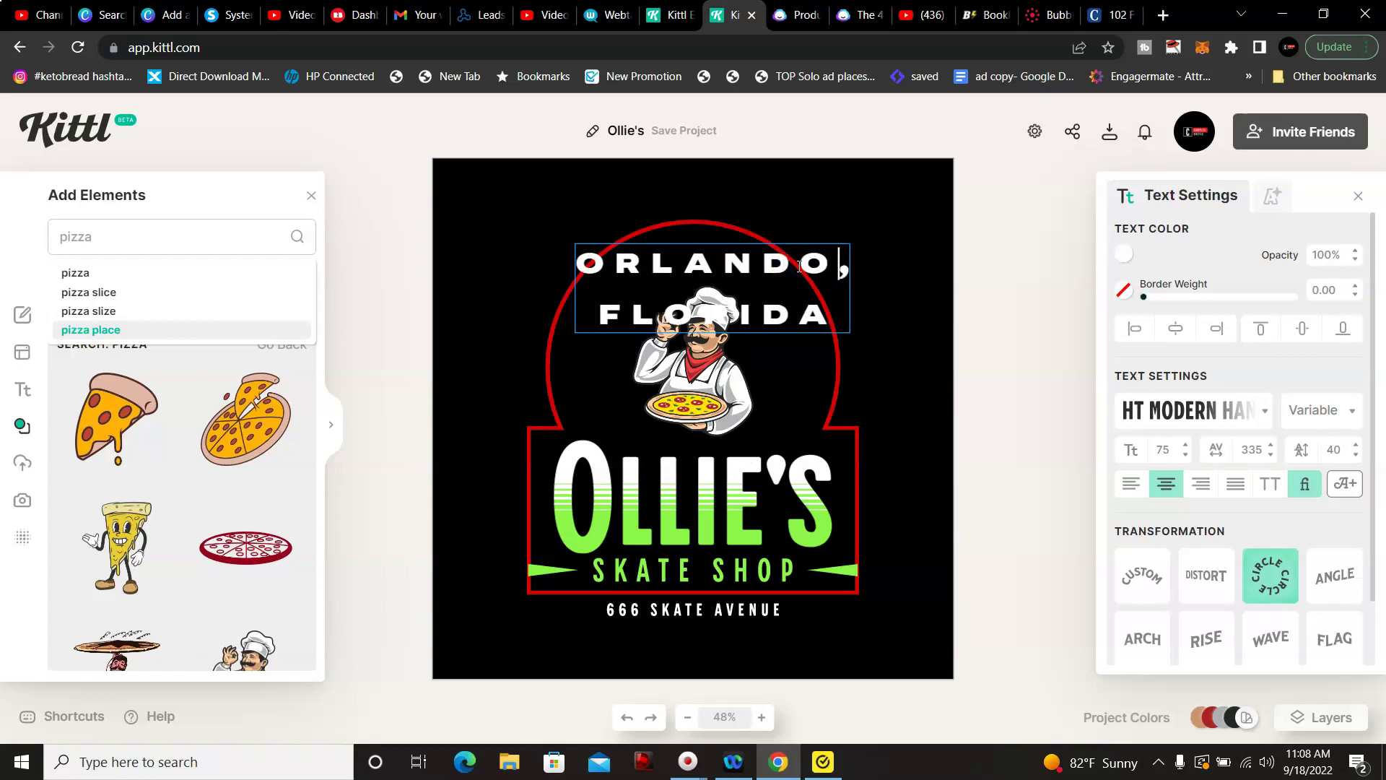
pyautogui.press('Escape')
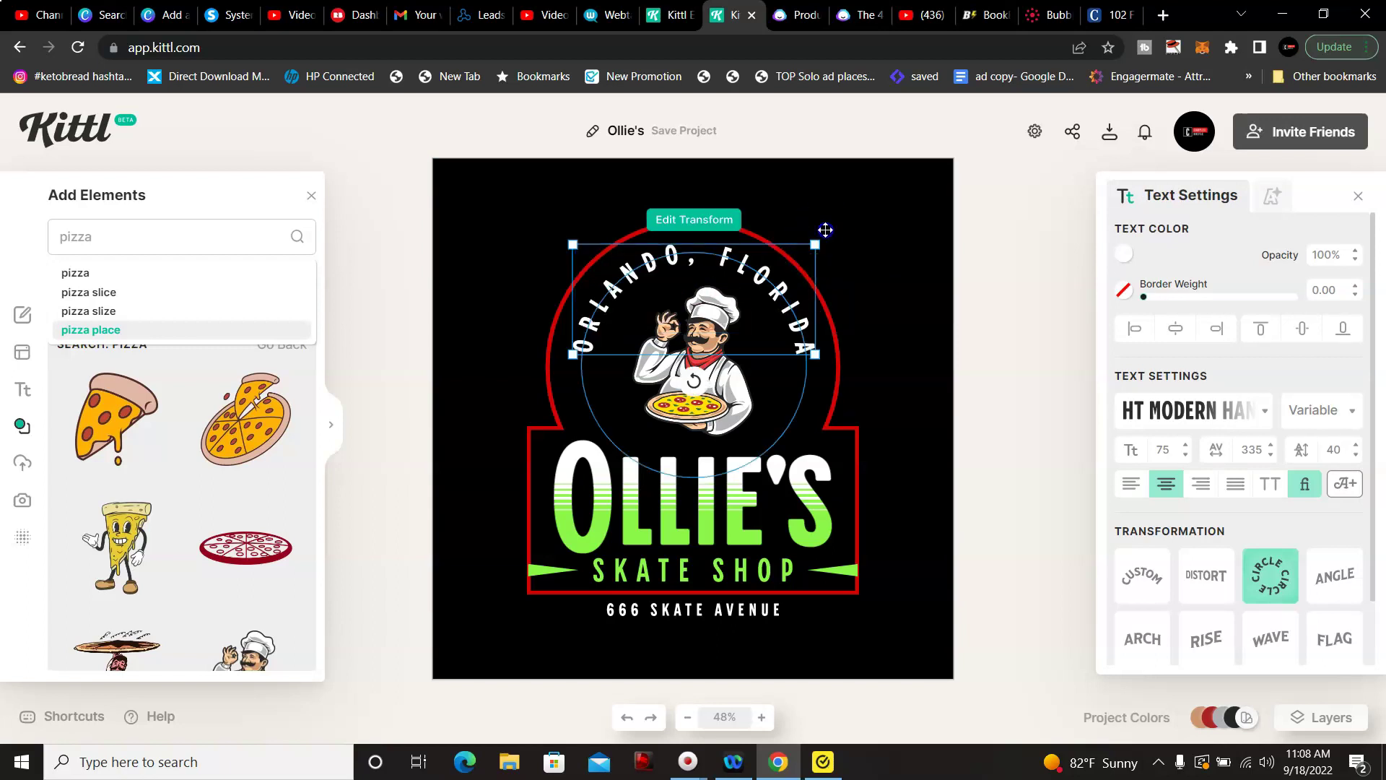
pyautogui.click(858, 359)
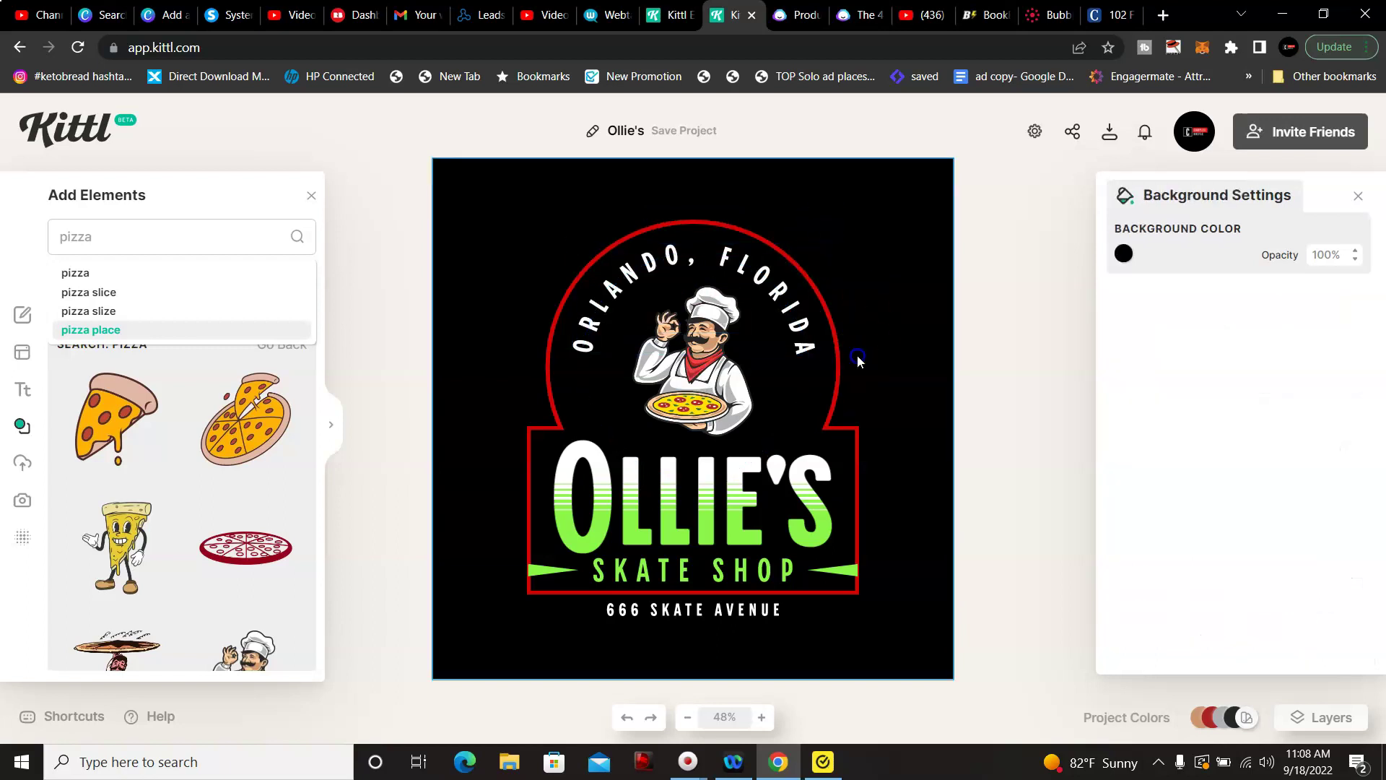
# Step: Replace the large OLLIE'S text in the rectangle with MATT'S
pyautogui.doubleClick(813, 501)
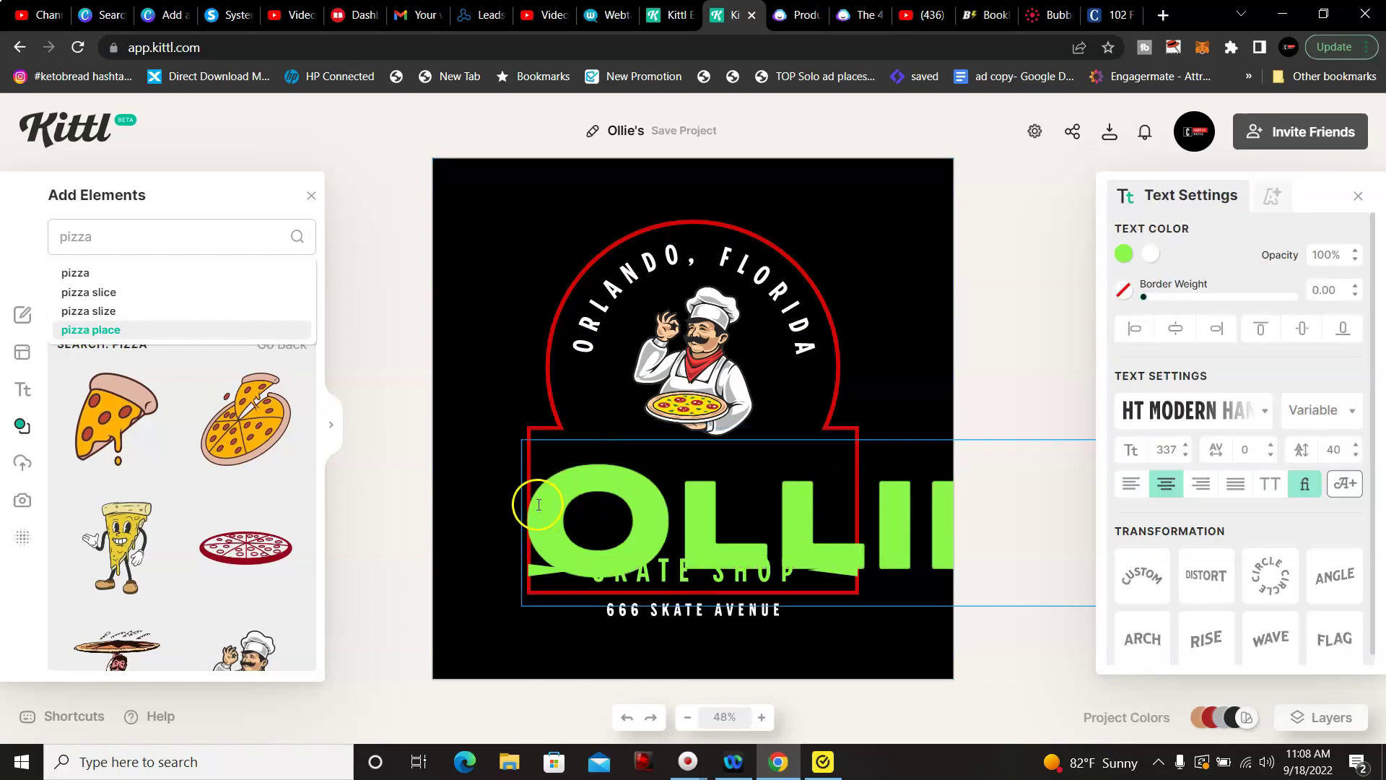
pyautogui.moveTo(528, 498); pyautogui.dragTo(1341, 550)
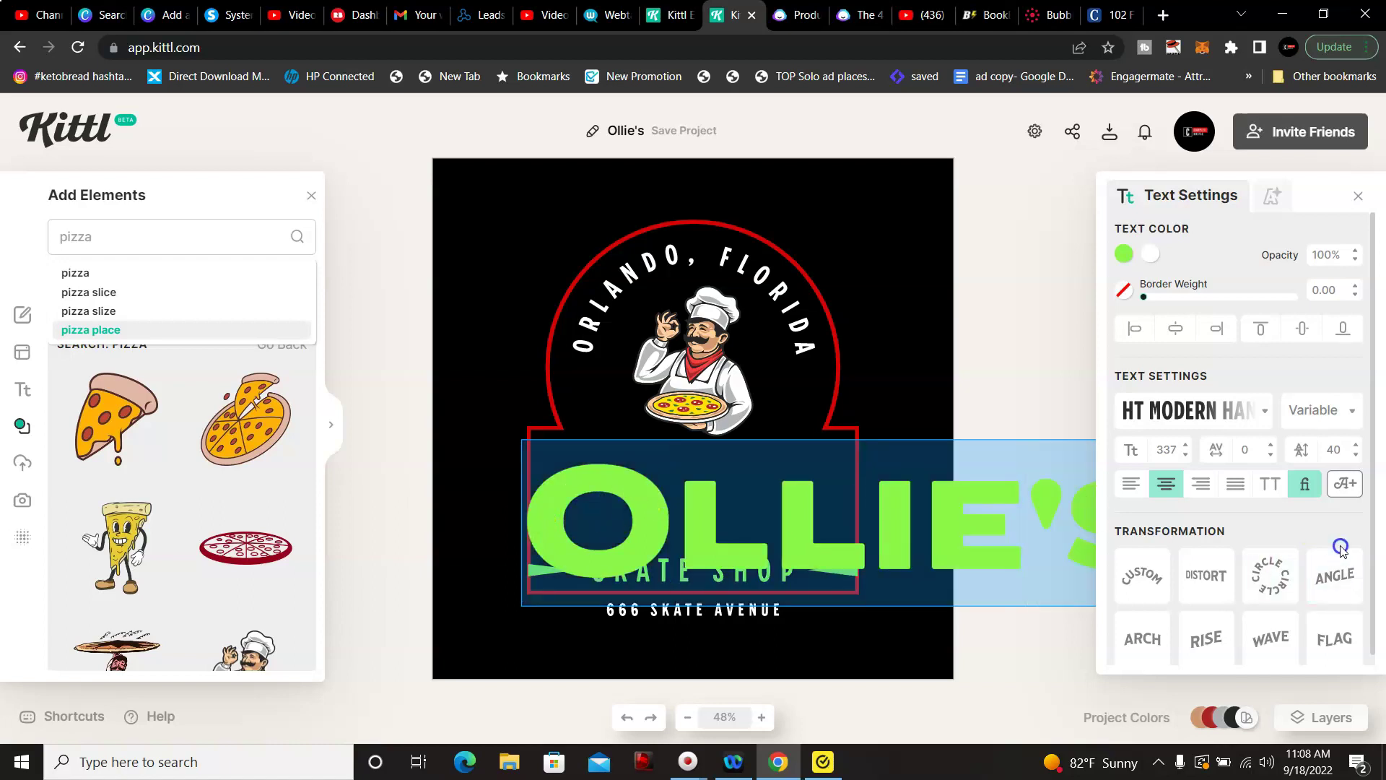
pyautogui.press('BackSpace')
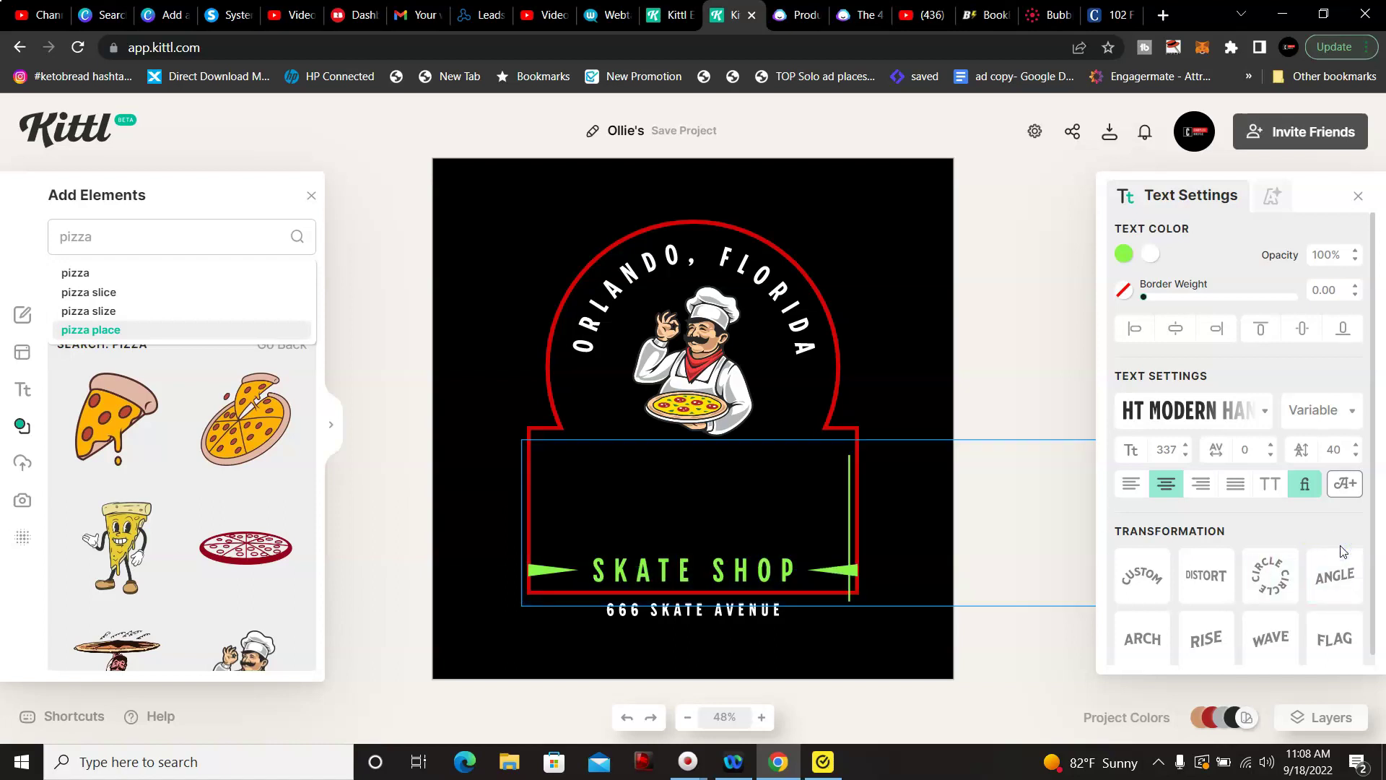
pyautogui.write('M')
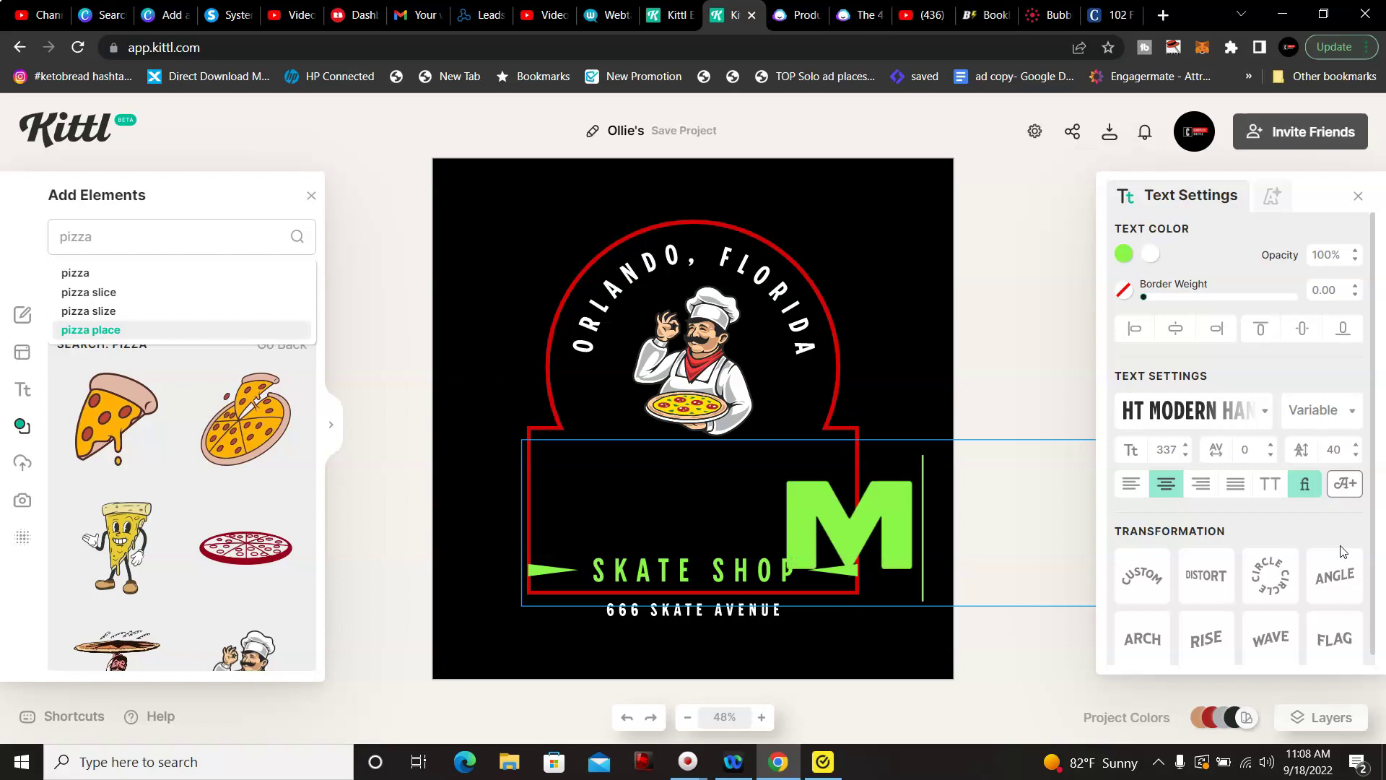
pyautogui.write('ATT')
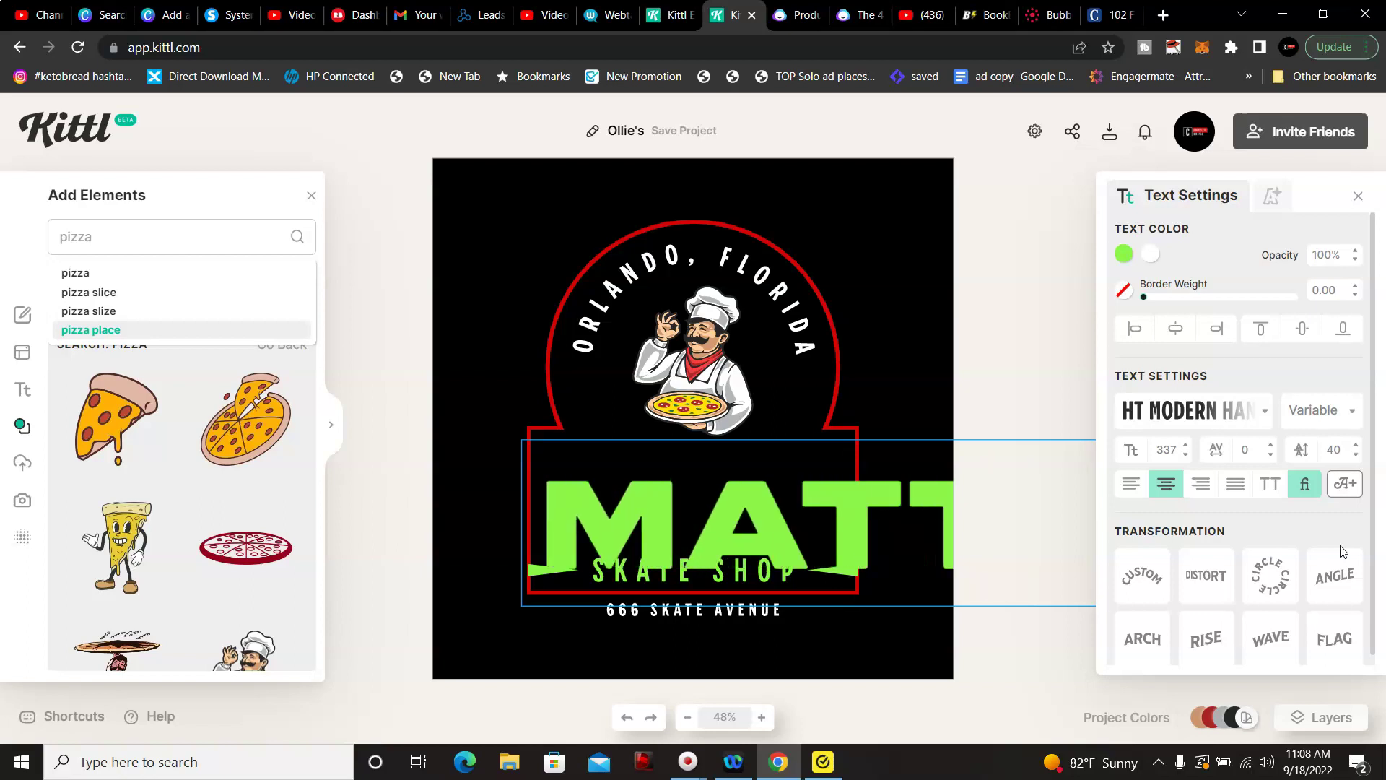
pyautogui.click(881, 381)
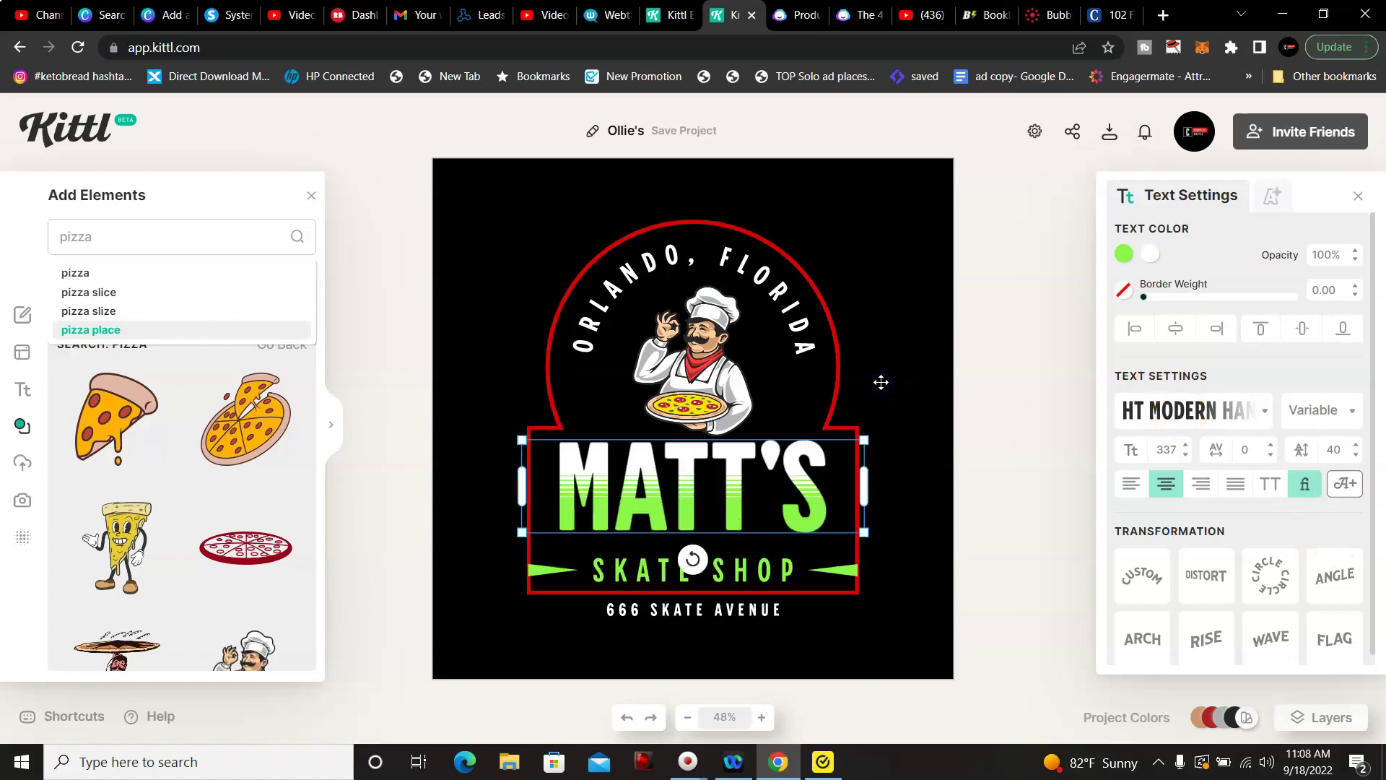
# Step: Replace the SKATE SHOP line inside the rectangle with PIZZA SHOP
pyautogui.click(797, 568)
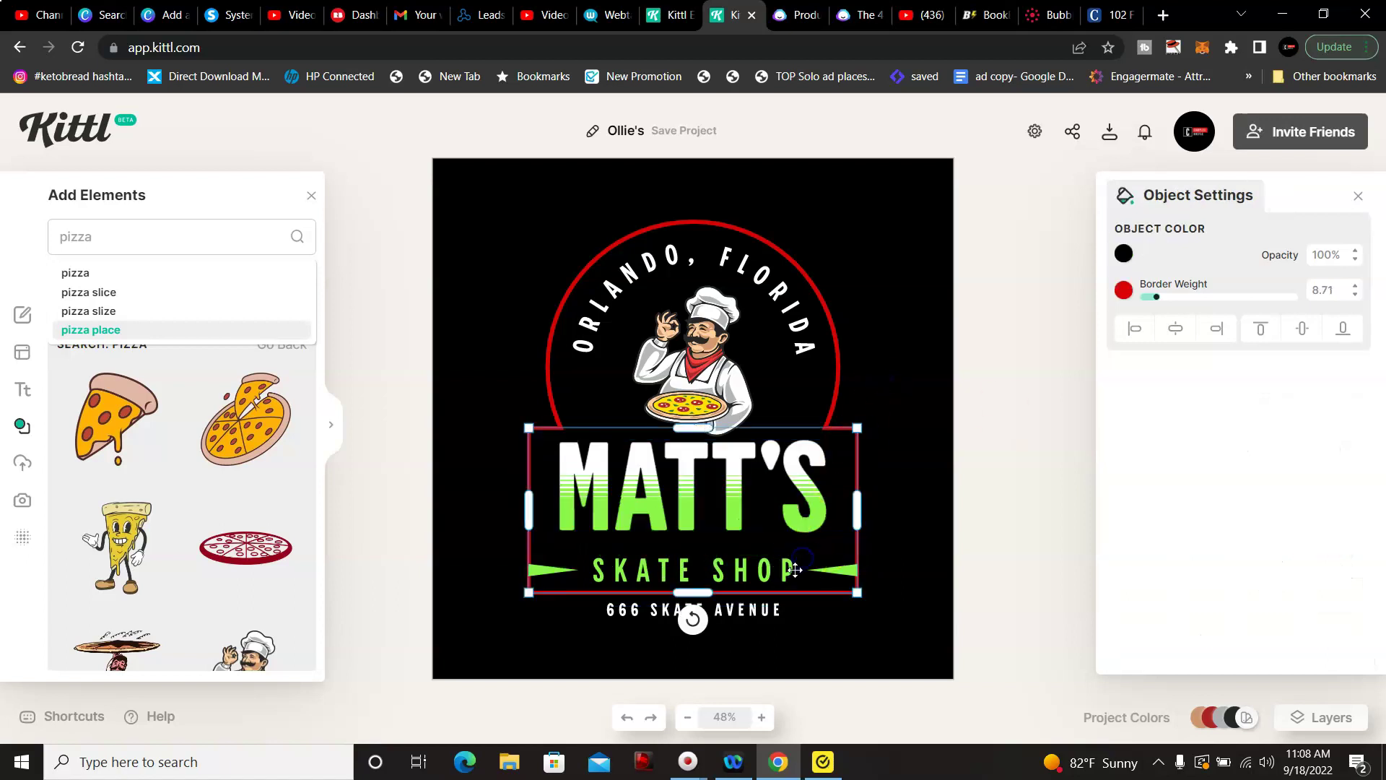
pyautogui.doubleClick(795, 569)
pyautogui.press('BackSpace')
pyautogui.press('BackSpace')
pyautogui.press('BackSpace')
pyautogui.press('BackSpace')
pyautogui.press('BackSpace')
pyautogui.press('BackSpace')
pyautogui.press('BackSpace')
pyautogui.press('BackSpace')
pyautogui.press('BackSpace')
pyautogui.write('PIZZA SHOP')
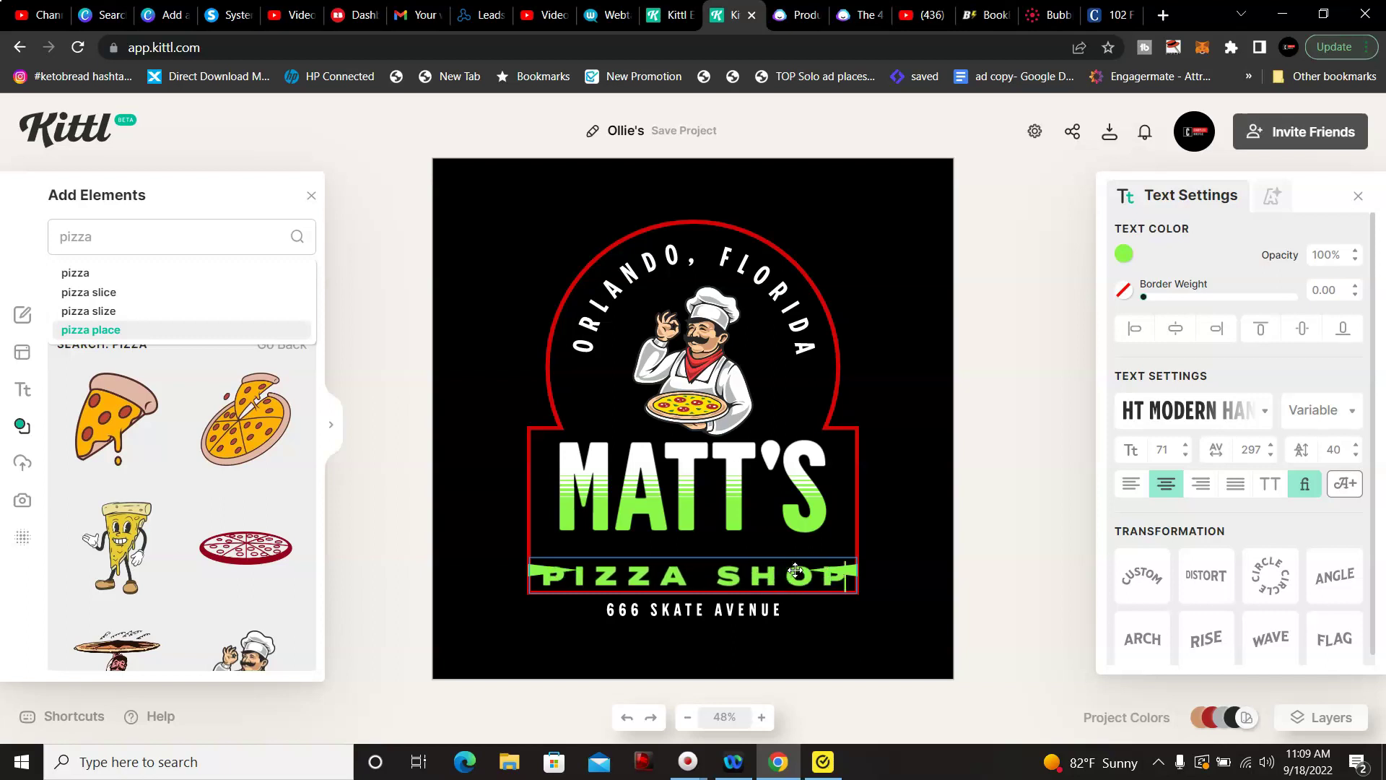
pyautogui.click(887, 535)
pyautogui.click(855, 536)
# Step: Change the green fill of the MATT'S text to the d40000 red from the document palette
pyautogui.click(786, 489)
pyautogui.click(968, 358)
pyautogui.click(714, 524)
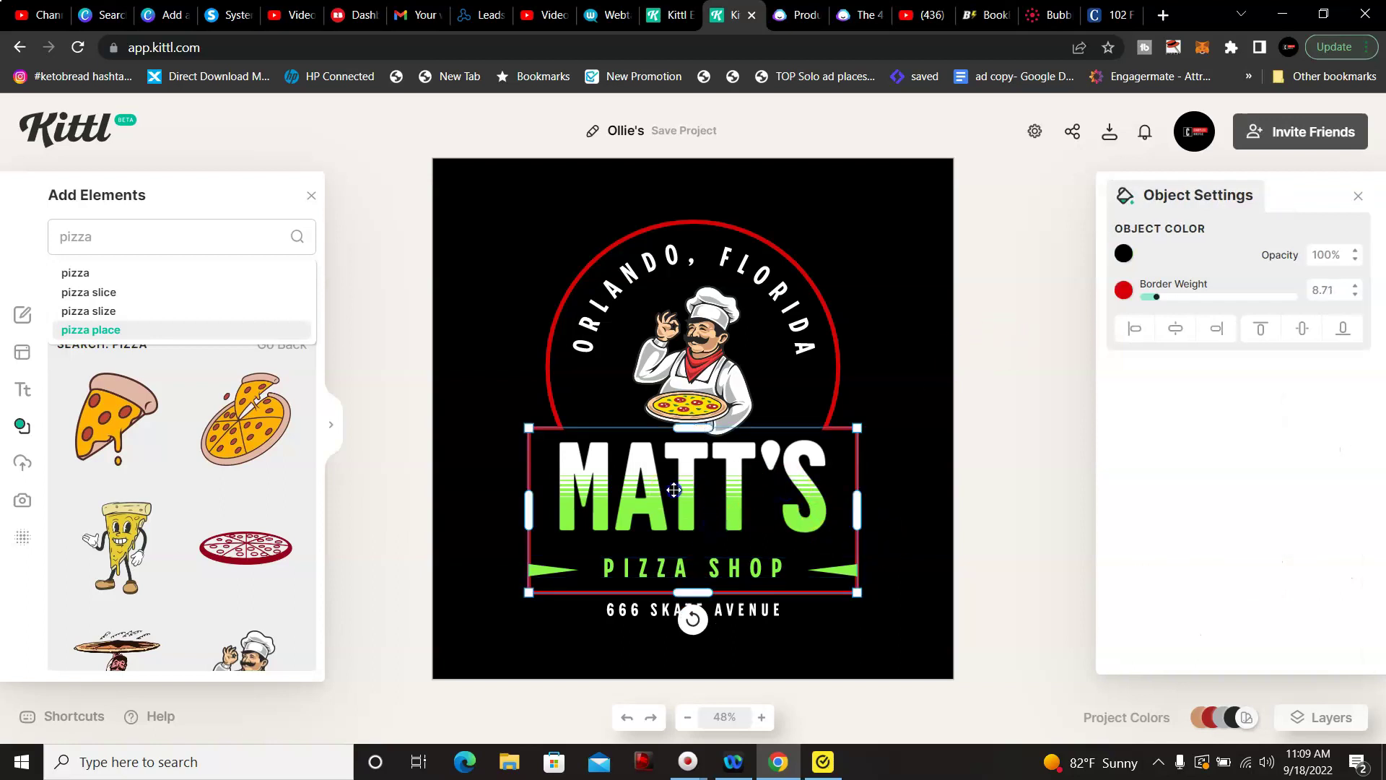
pyautogui.click(687, 466)
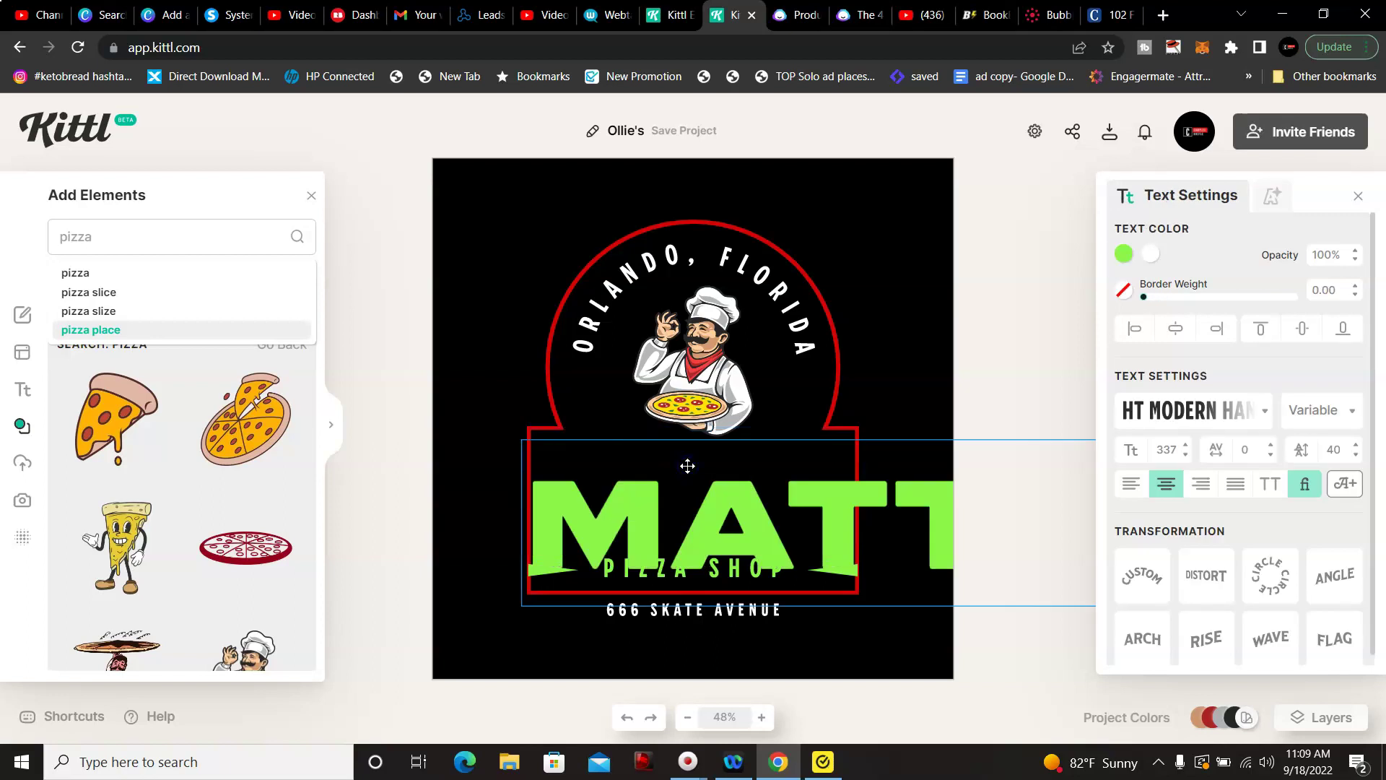
pyautogui.click(1124, 253)
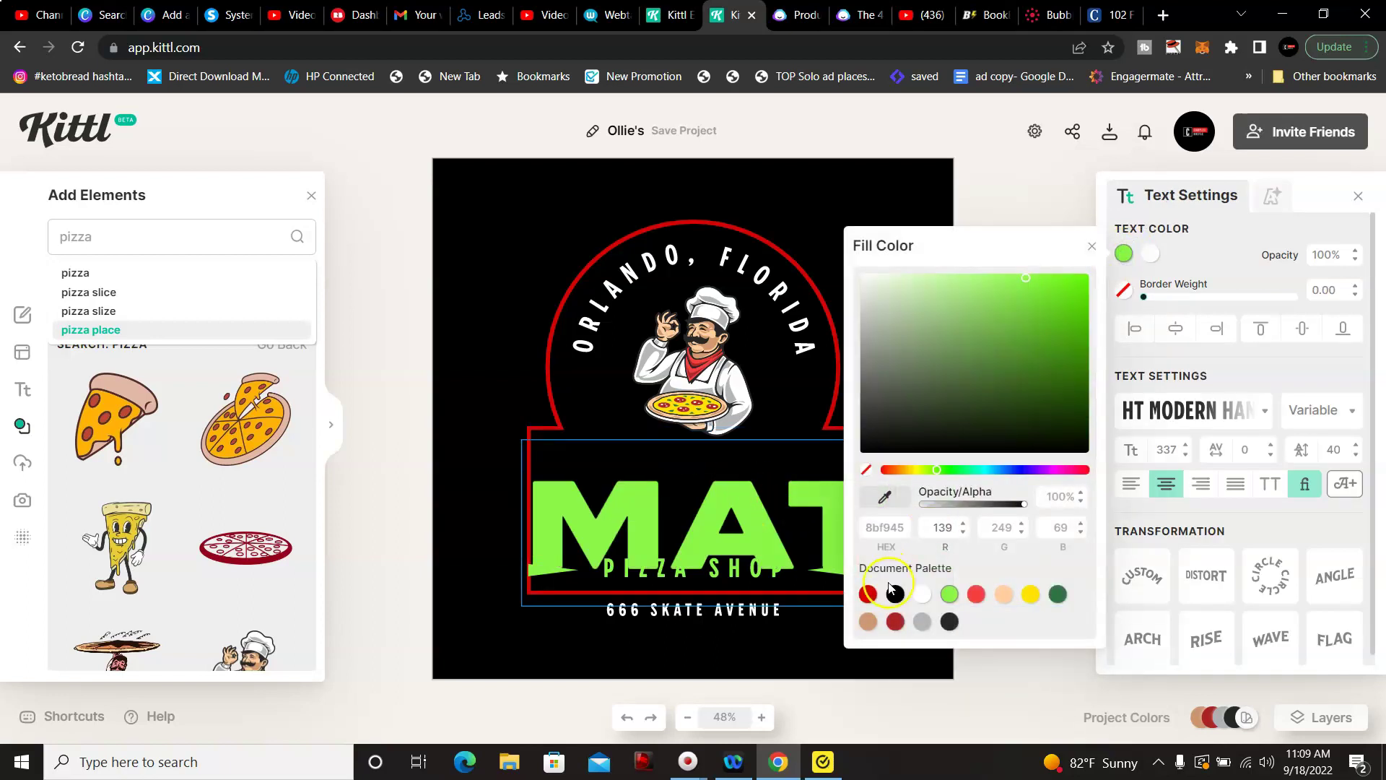
pyautogui.click(868, 594)
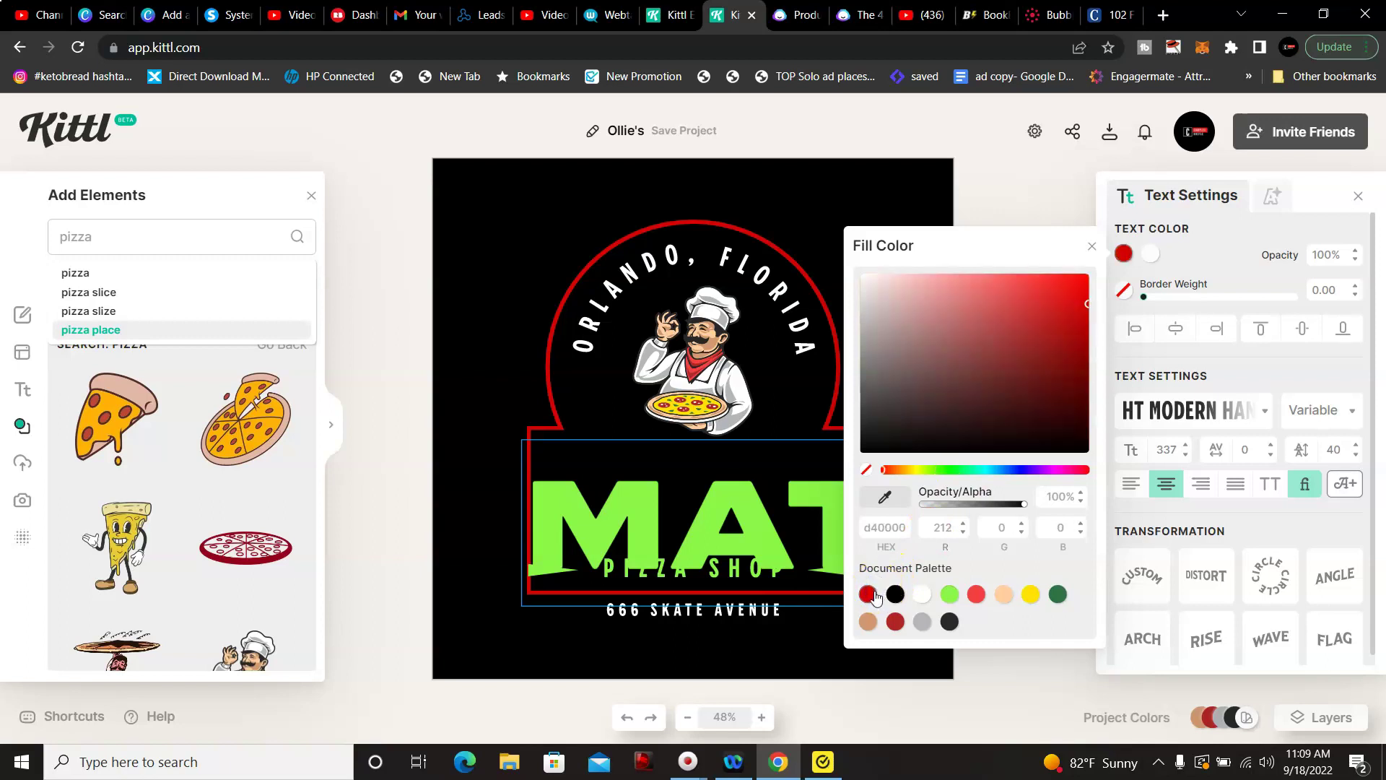
pyautogui.click(488, 409)
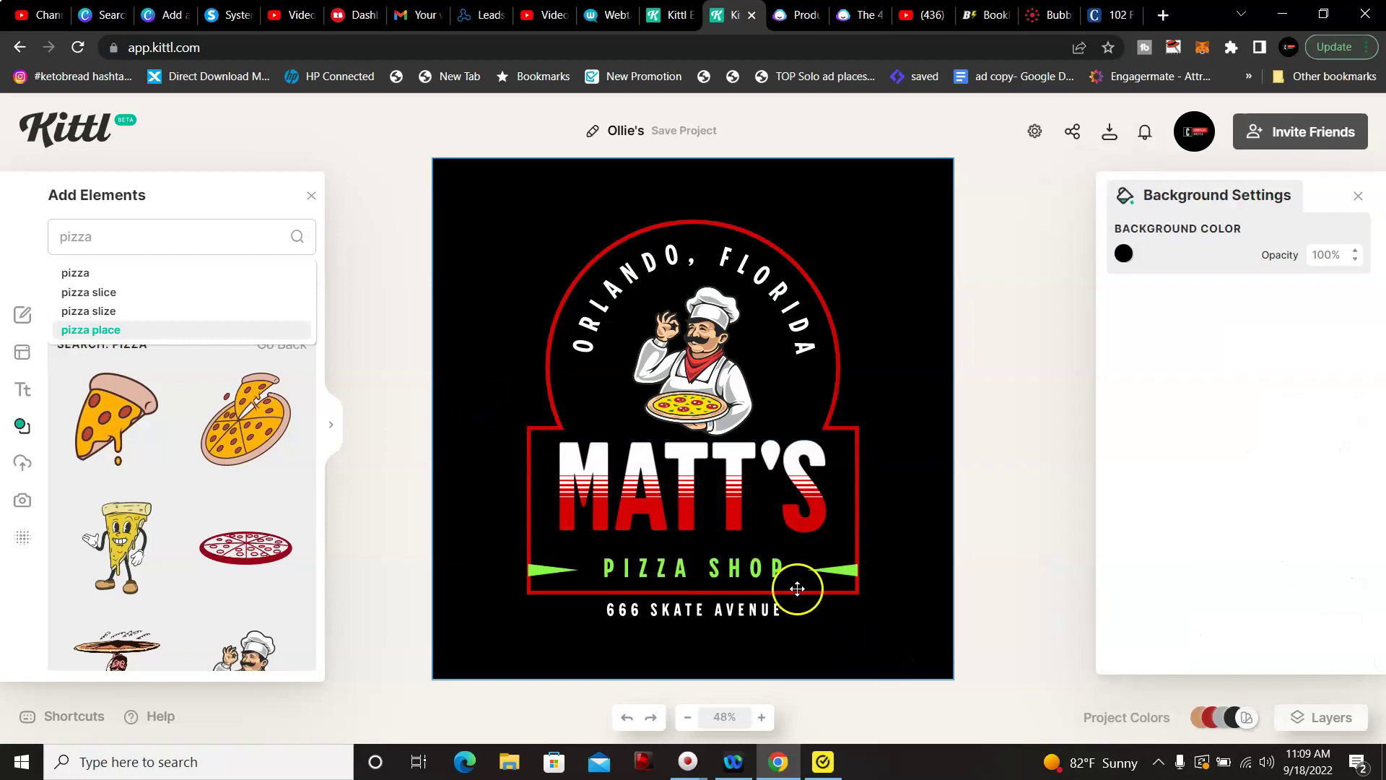
# Step: Recolor the PIZZA SHOP text with the d40000 red from the document palette
pyautogui.click(755, 570)
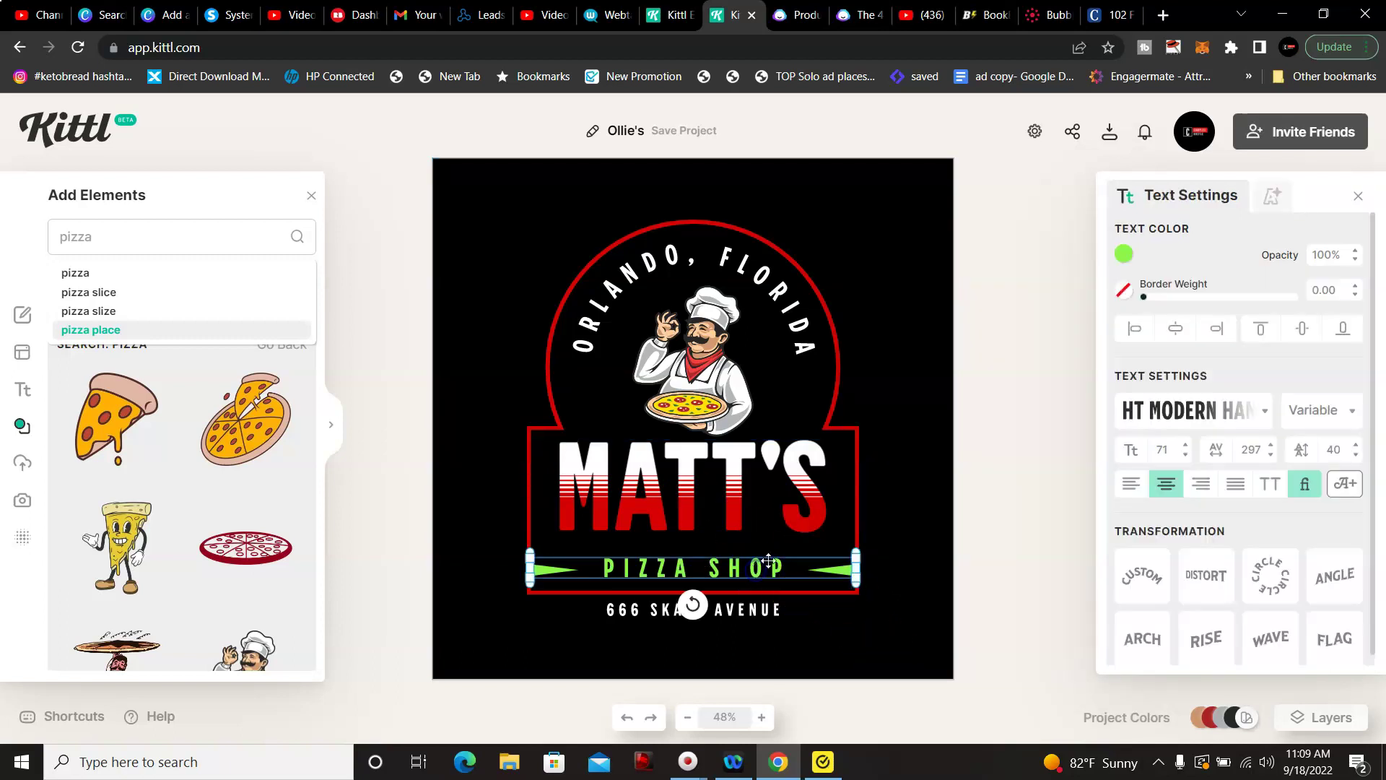
pyautogui.click(1138, 253)
pyautogui.click(869, 593)
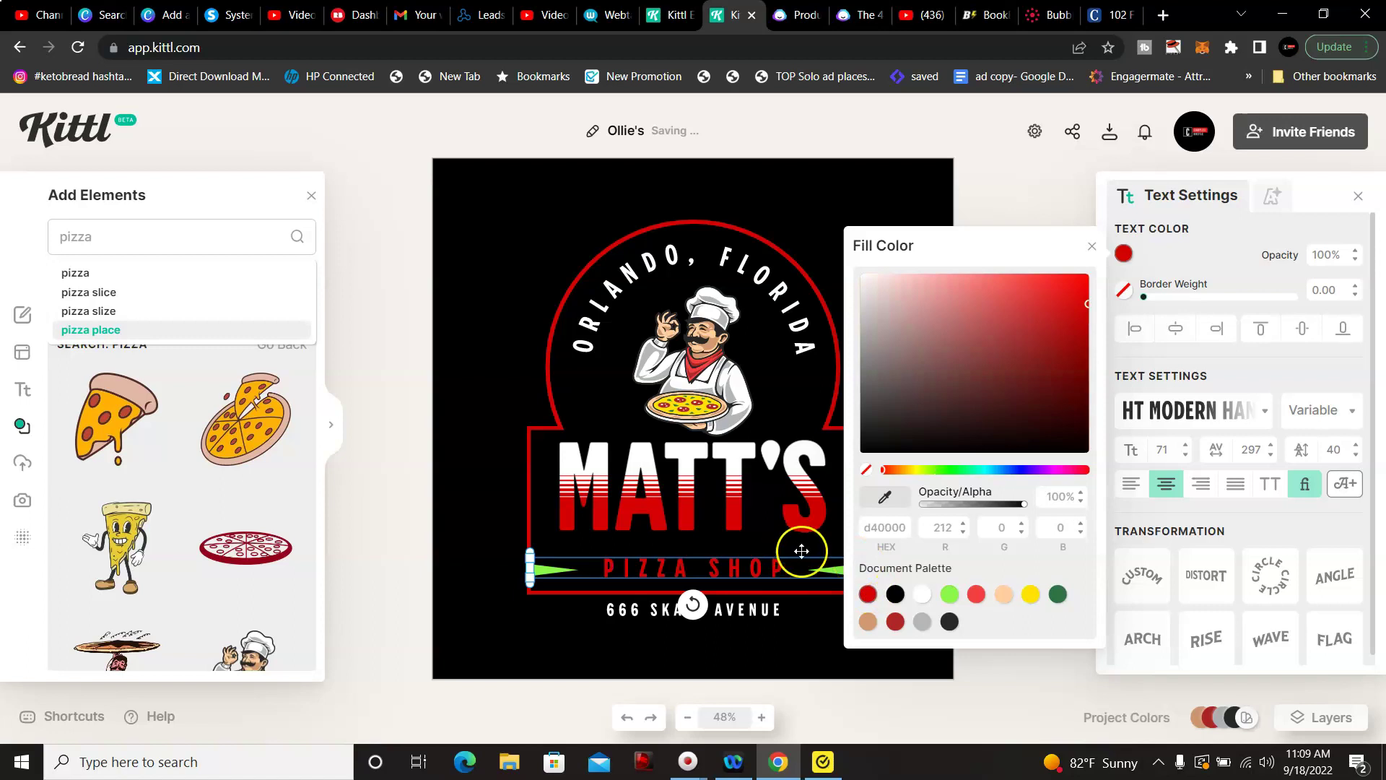
# Step: Recolor the green wedge accents beside PIZZA SHOP, trying d40000 red and then choosing black 000000 from the document palette
pyautogui.click(827, 569)
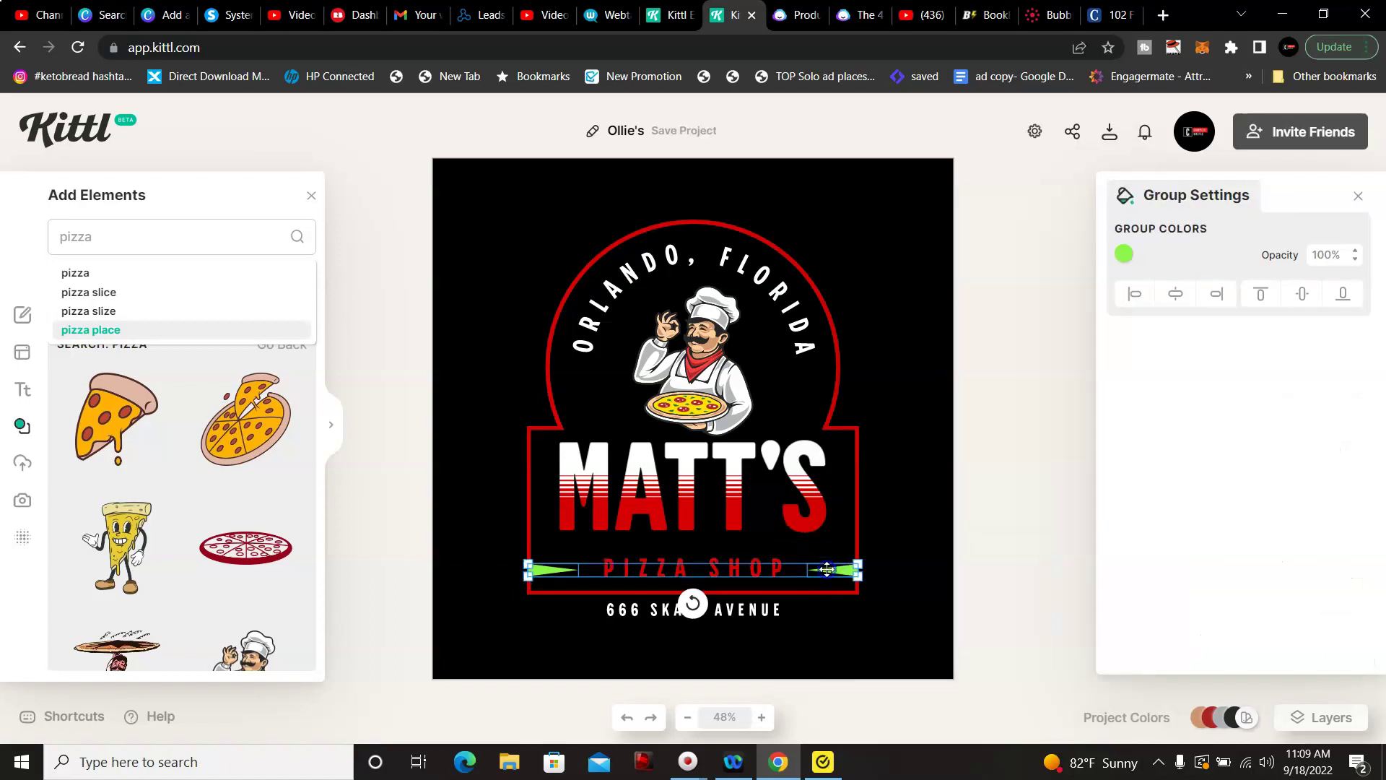
pyautogui.click(1123, 253)
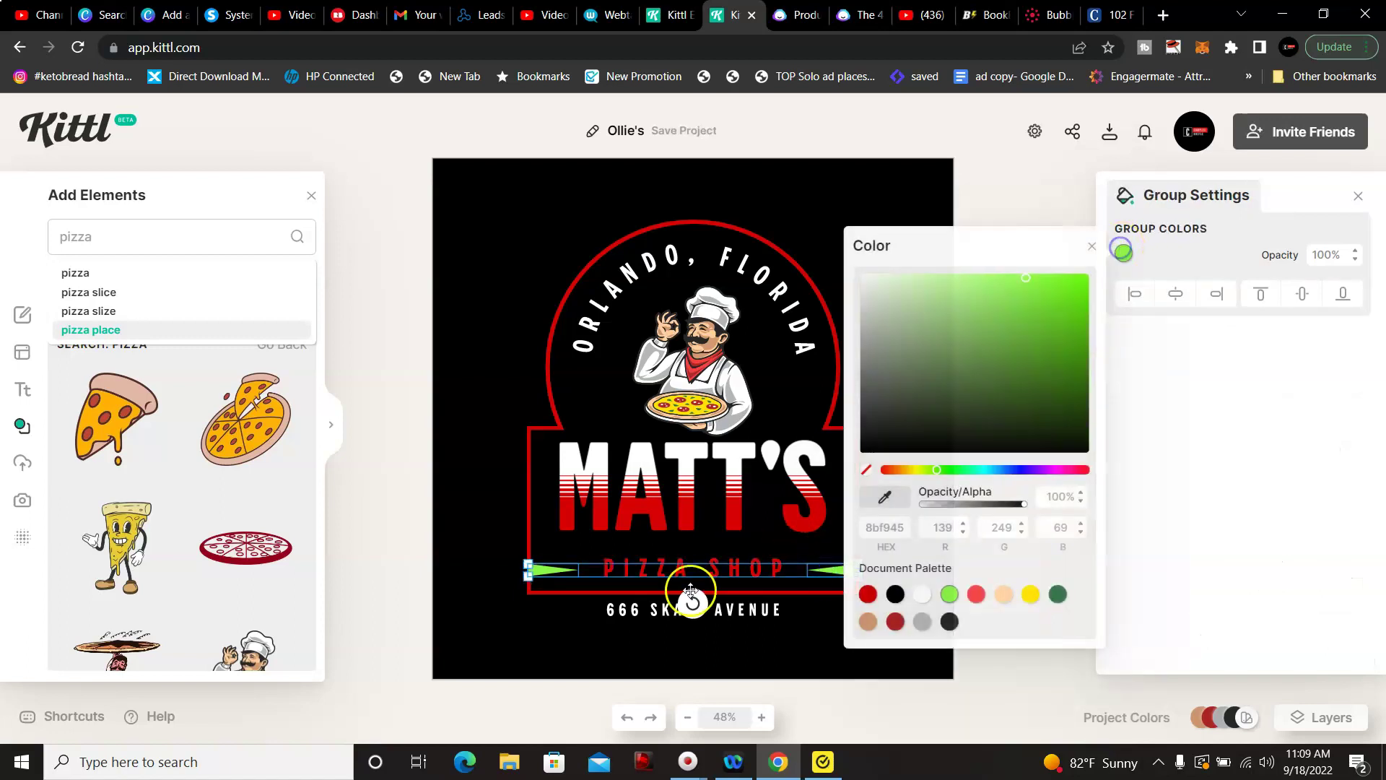
pyautogui.click(895, 593)
pyautogui.click(874, 597)
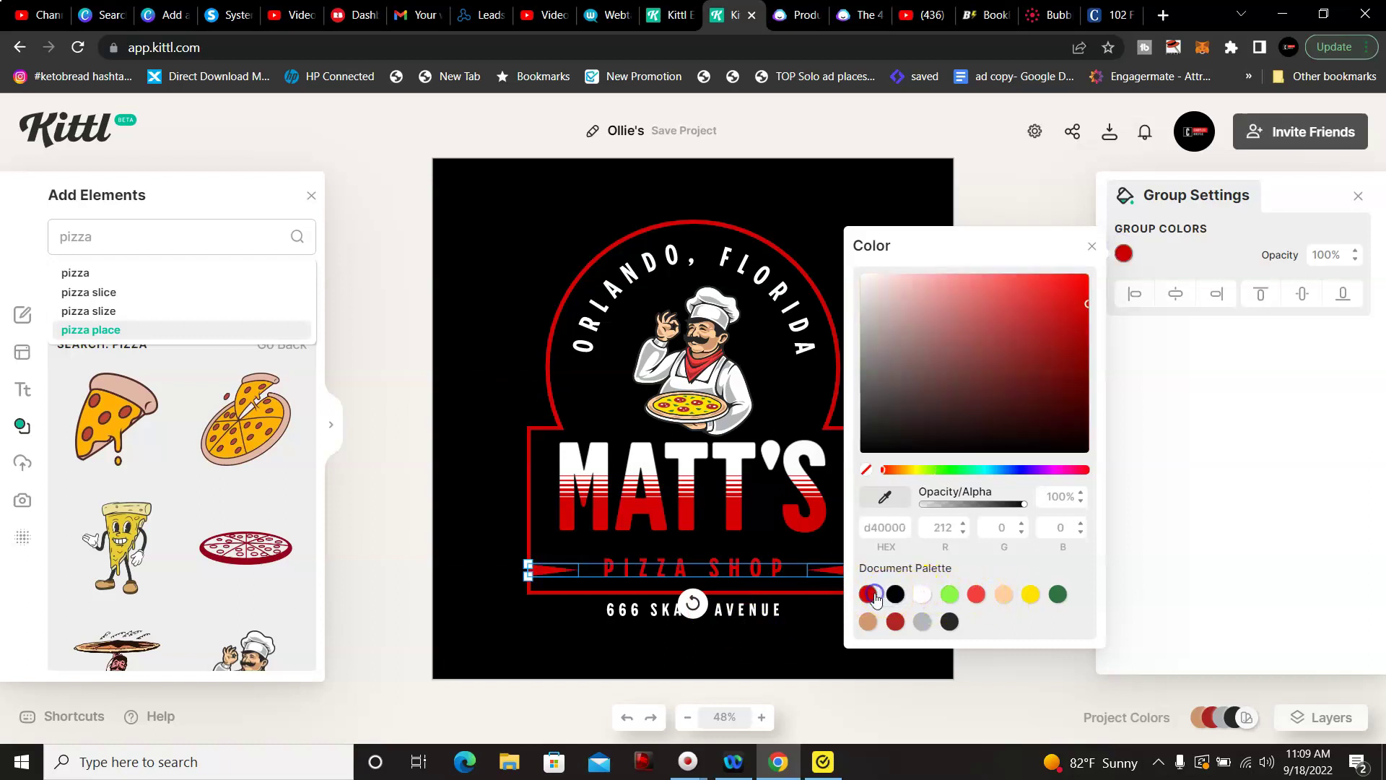
pyautogui.click(893, 596)
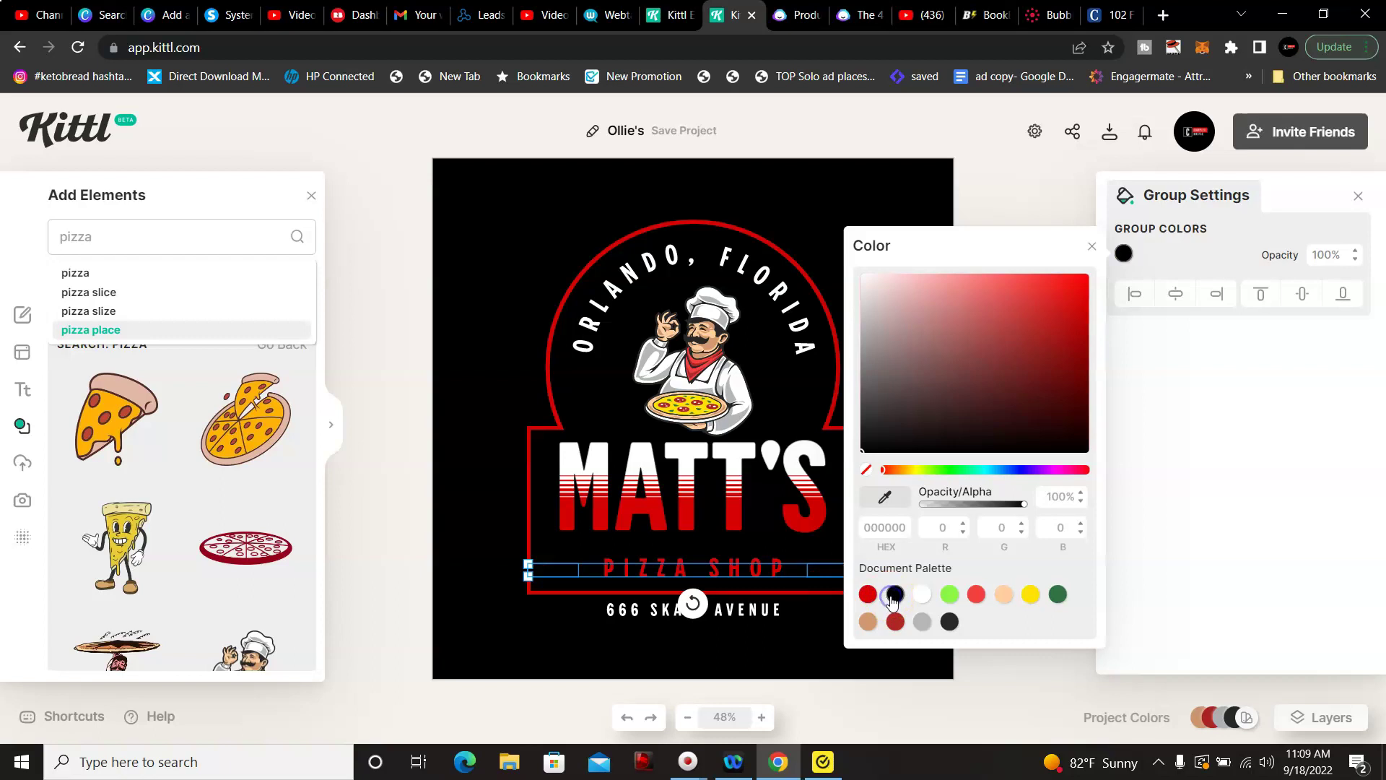
# Step: Recolor the wedge accents beside PIZZA SHOP with the d40000 red from the document palette
pyautogui.click(868, 594)
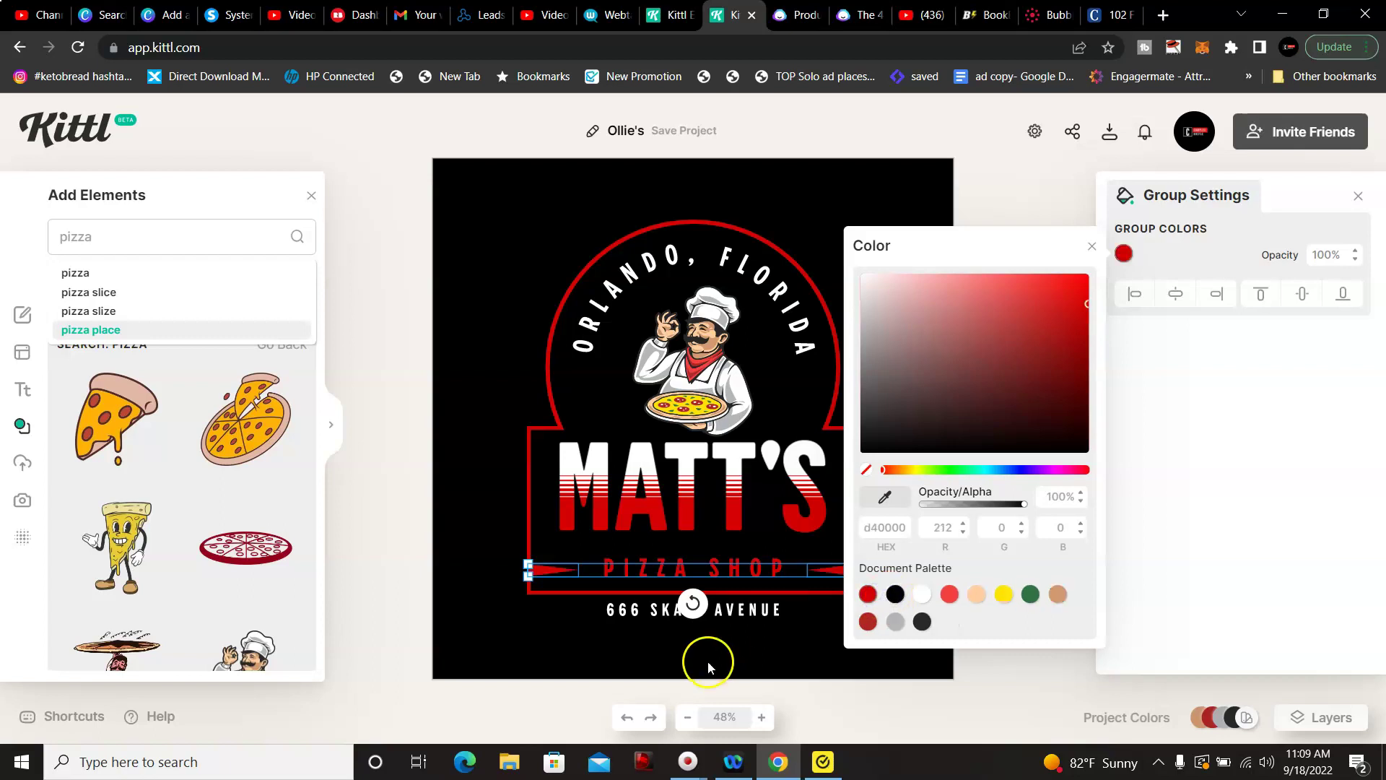
# Step: Replace the street number in the address line below the red rectangle with the pizza shop's street number
pyautogui.click(733, 613)
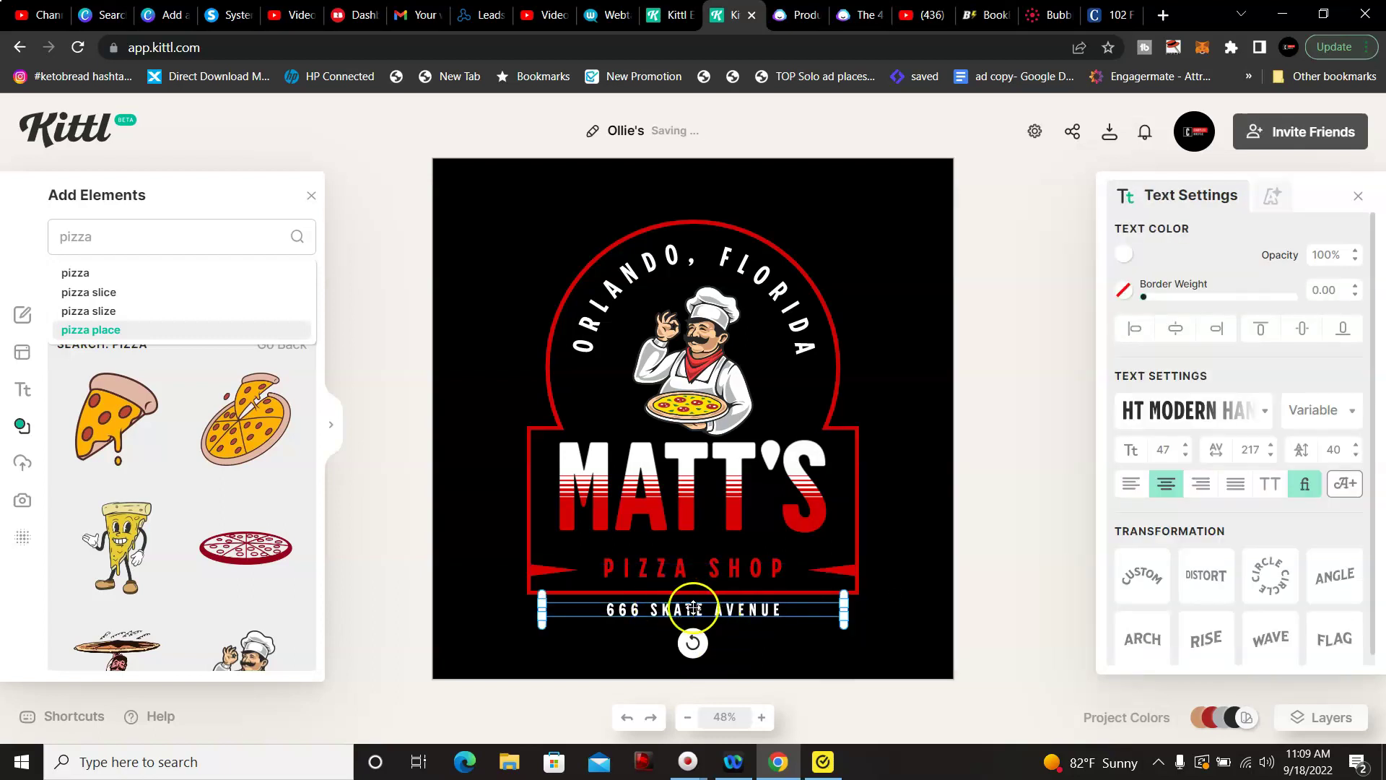
pyautogui.click(649, 615)
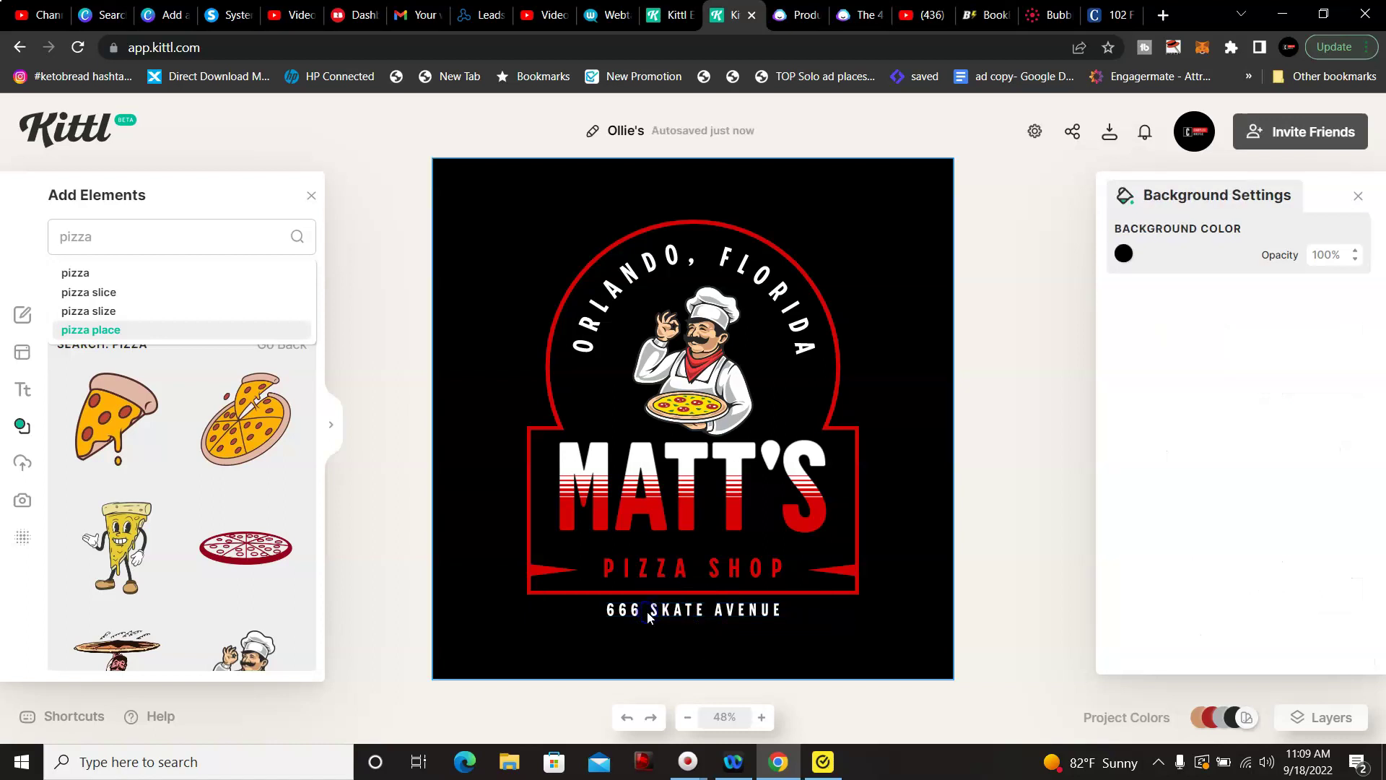
pyautogui.doubleClick(647, 615)
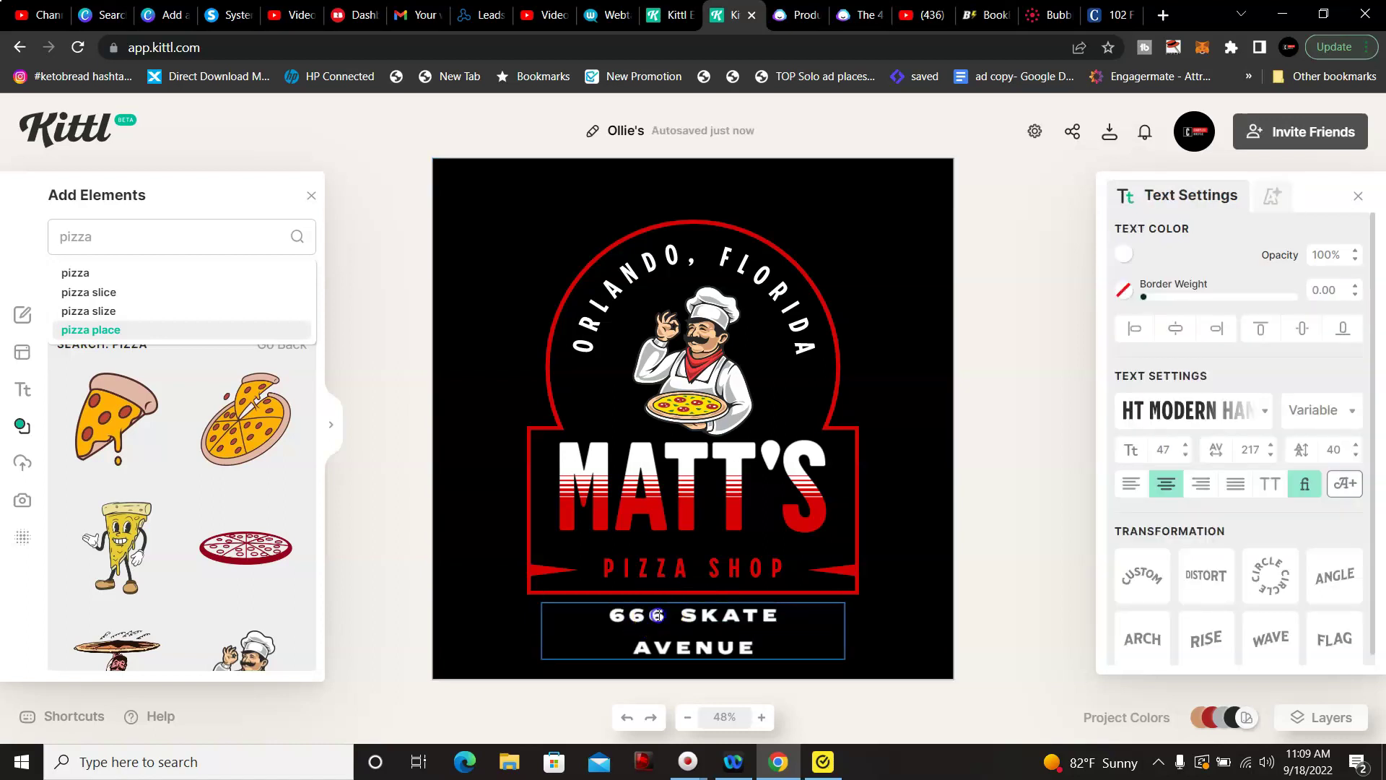
pyautogui.doubleClick(650, 615)
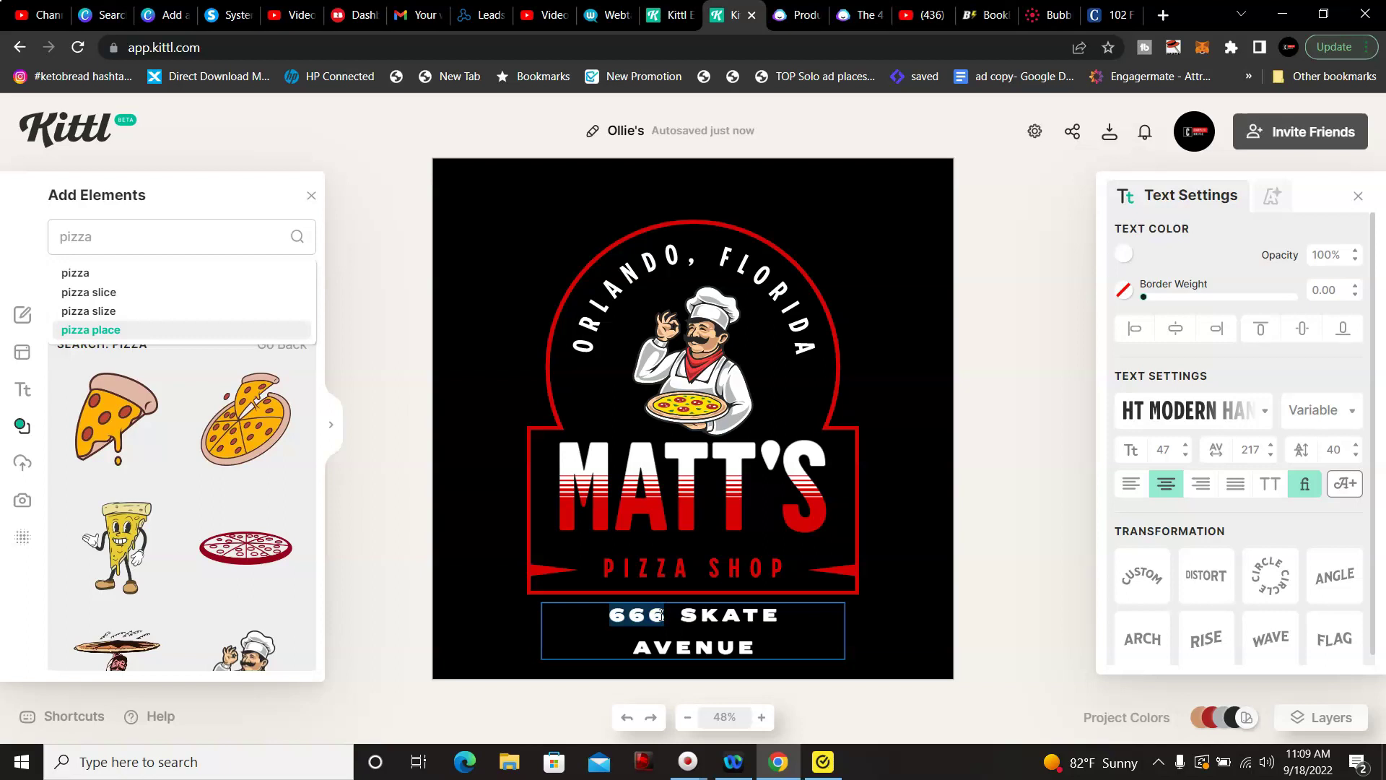
pyautogui.press('BackSpace')
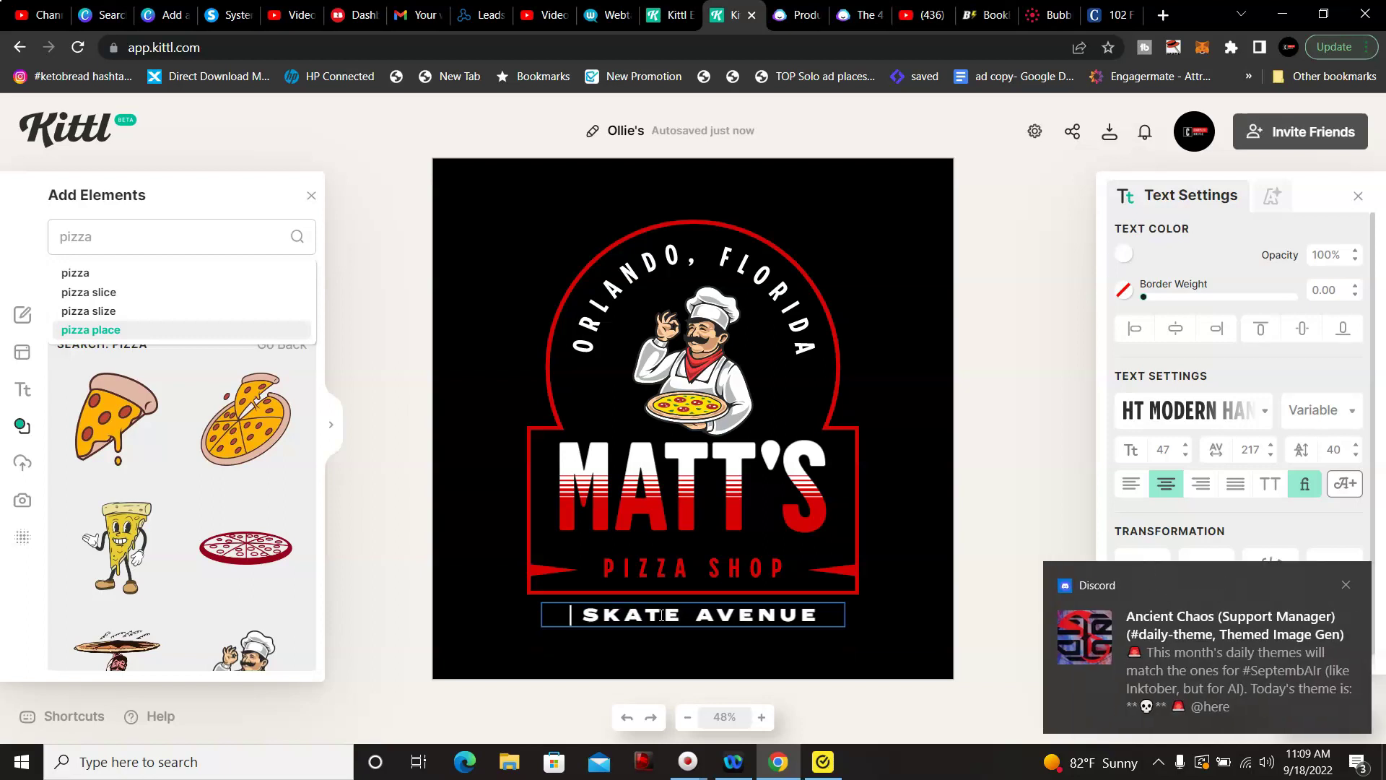
pyautogui.write('40')
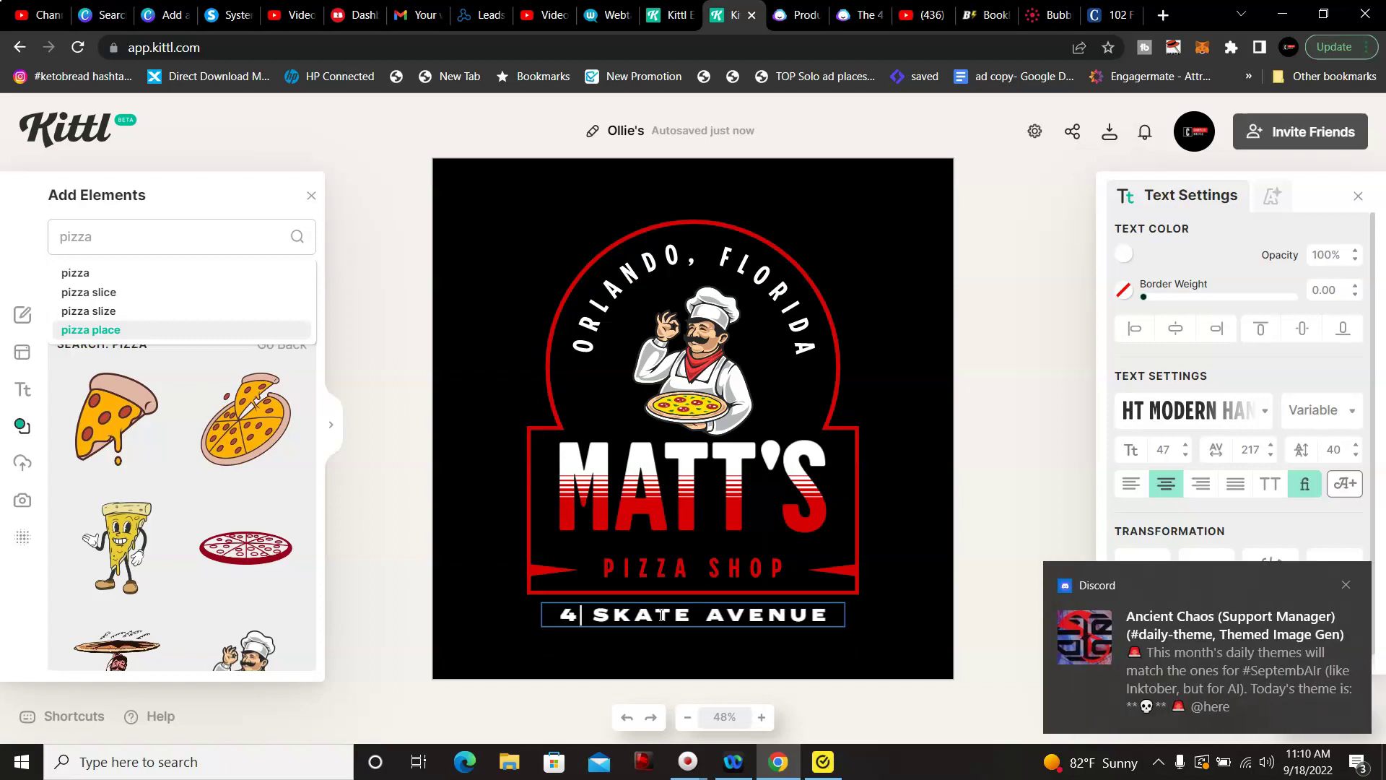
pyautogui.write('7')
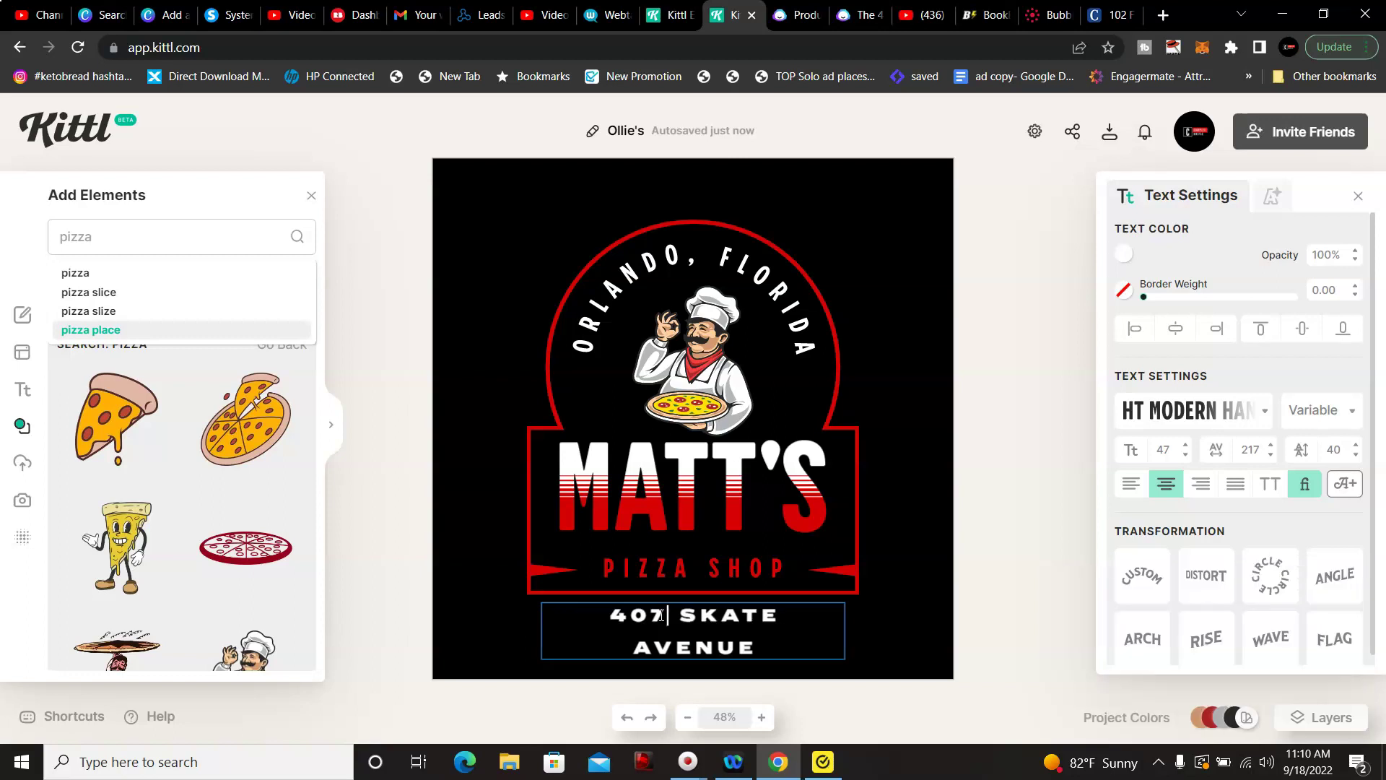
# Step: Replace the word SKATE with CRUST in the address line below the rectangle and finish editing the text
pyautogui.click(800, 622)
pyautogui.press('BackSpace')
pyautogui.press('BackSpace')
pyautogui.press('BackSpace')
pyautogui.press('BackSpace')
pyautogui.press('BackSpace')
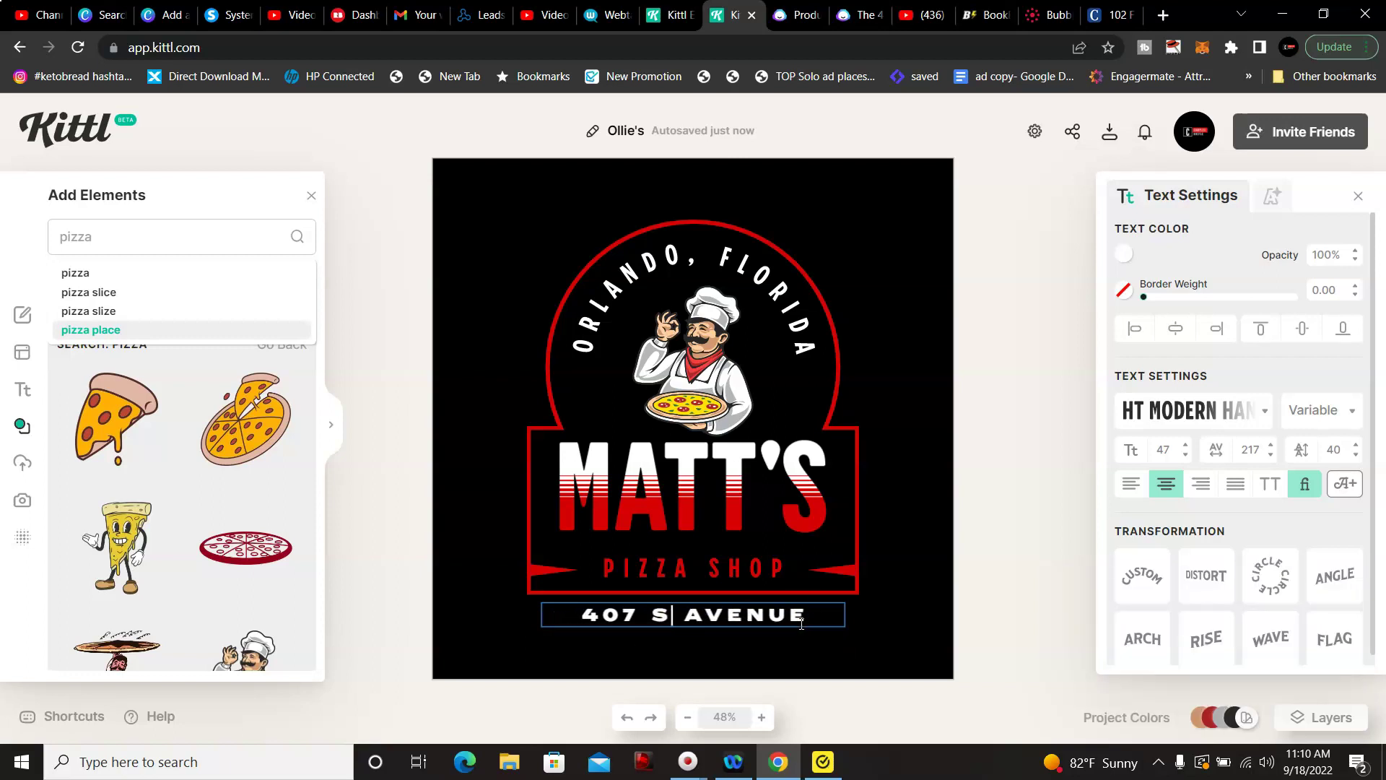
pyautogui.write('CRUST')
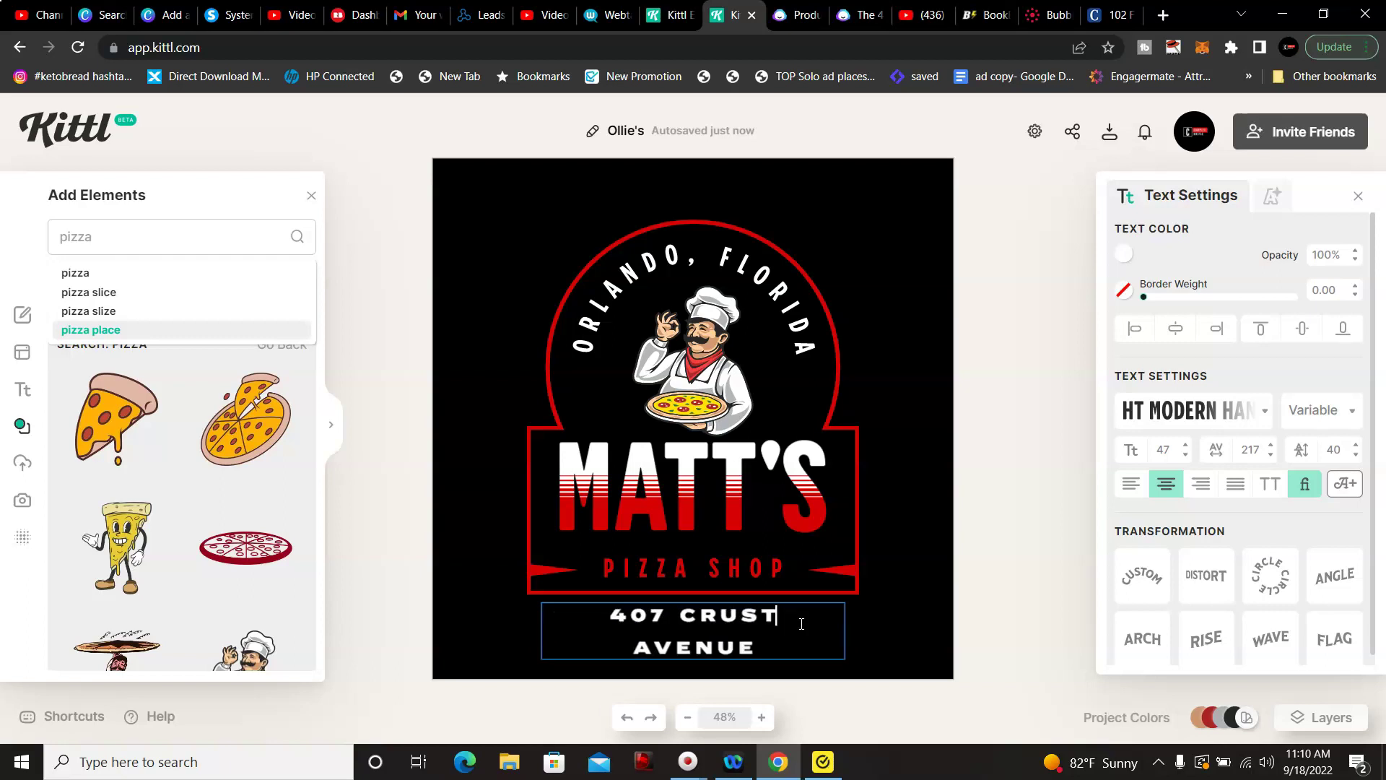
pyautogui.click(915, 587)
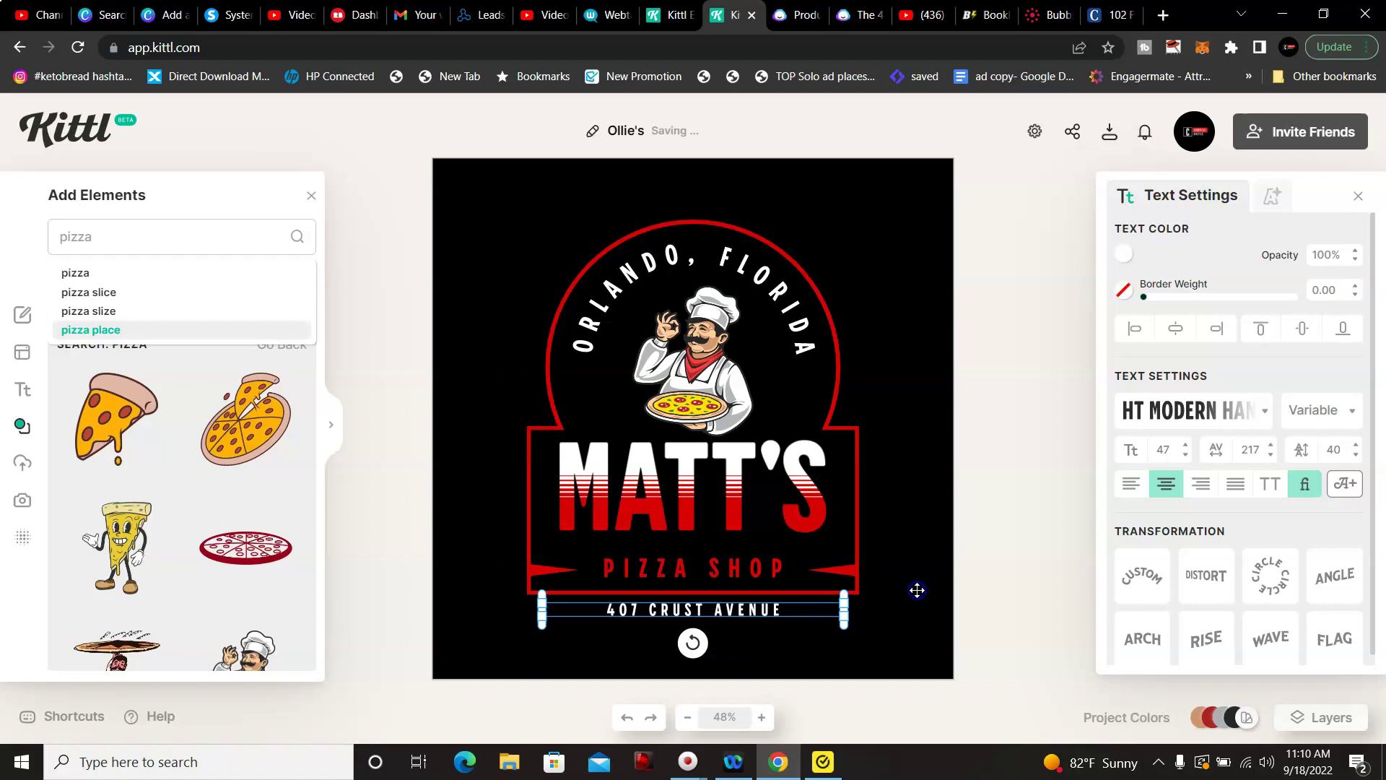
pyautogui.click(908, 540)
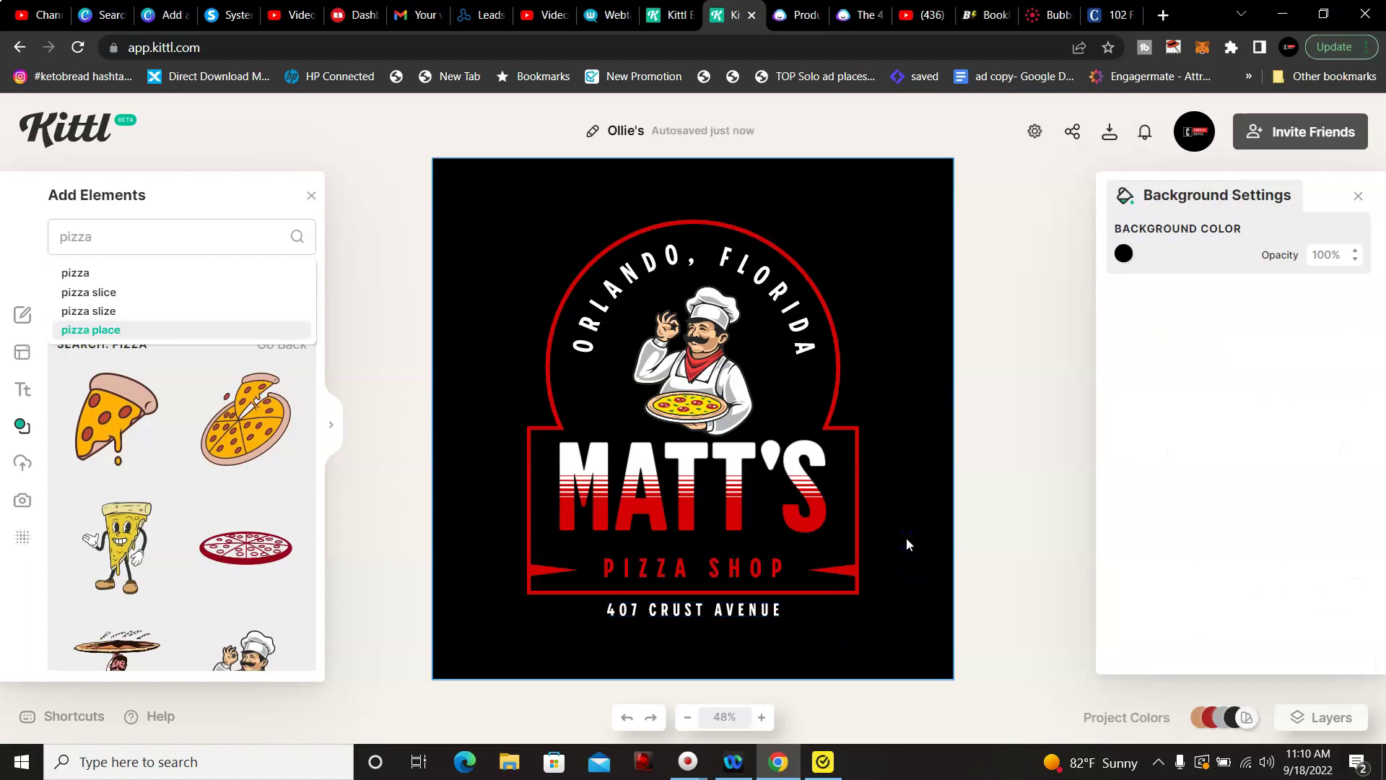